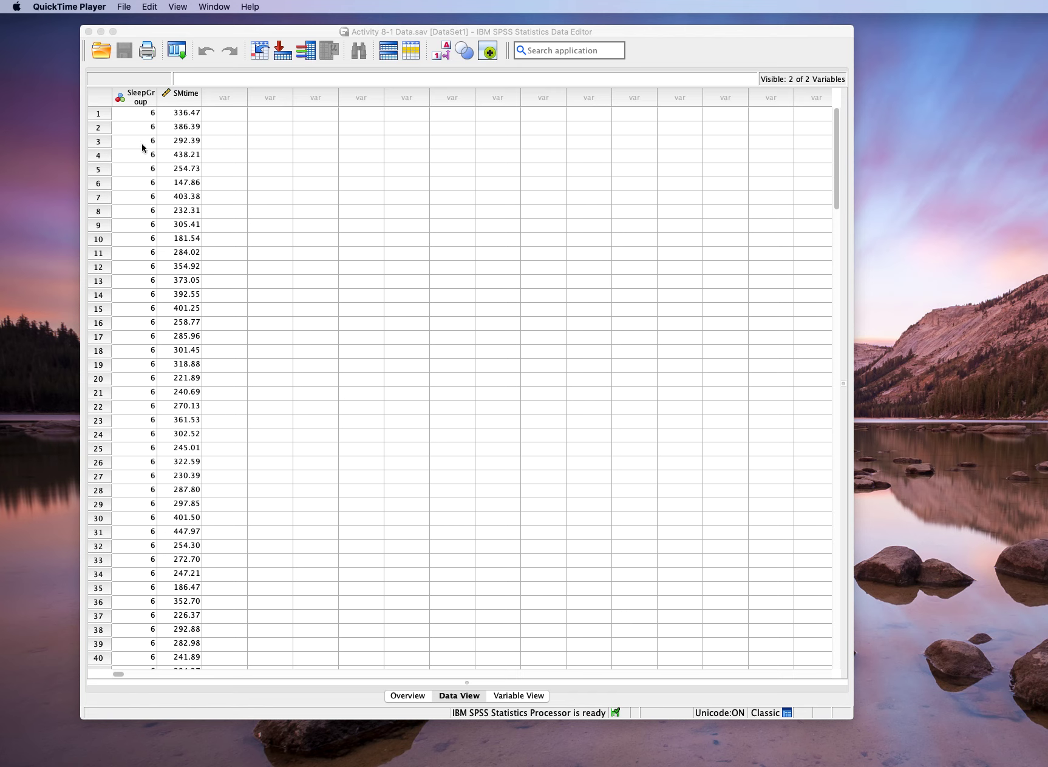
# - Look through the SleepGroup and SMtime values in the data set
pyautogui.scroll(-15, 152, 388)
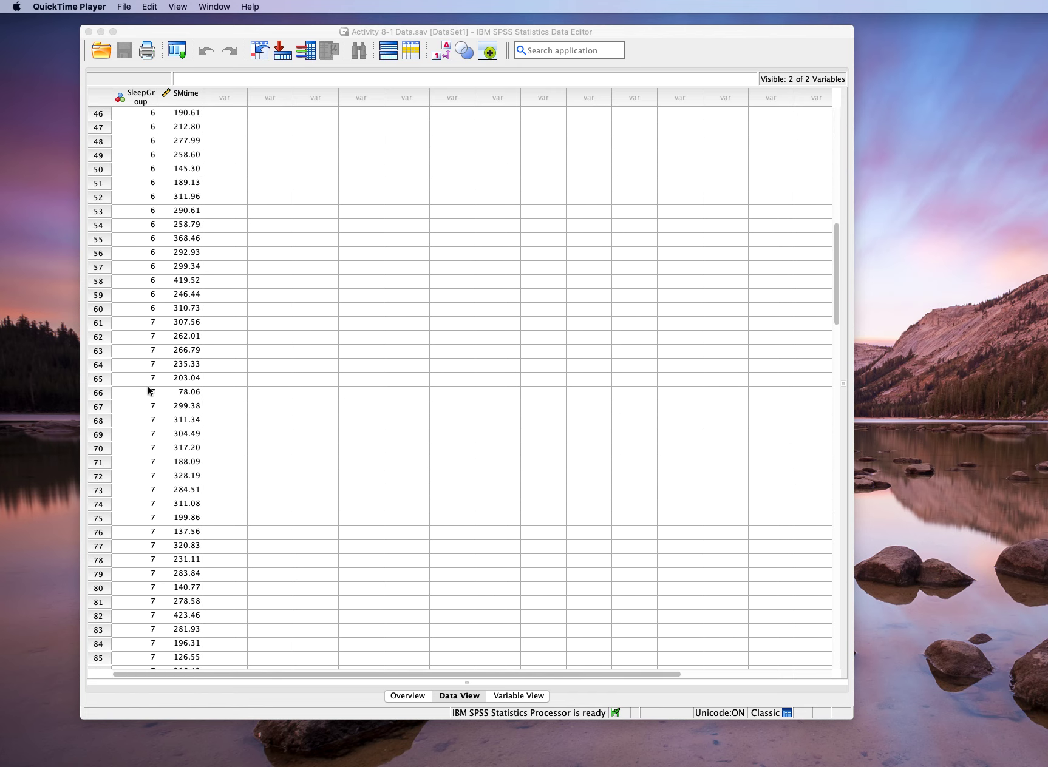
pyautogui.scroll(15, 149, 390)
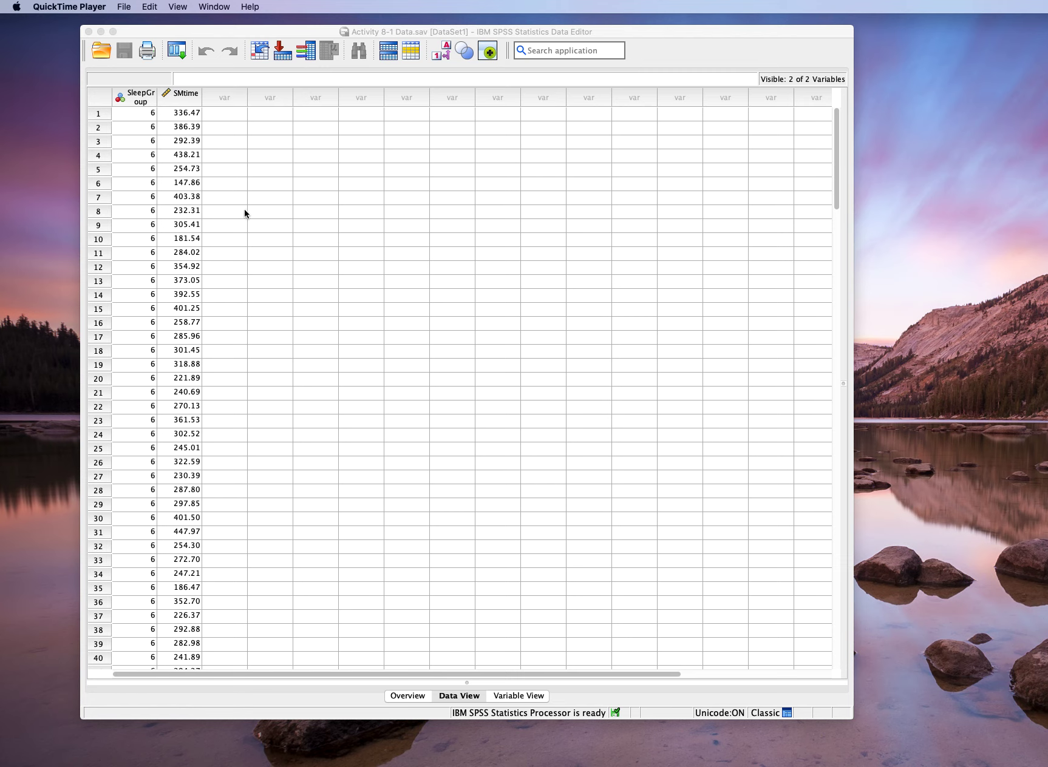
pyautogui.click(306, 119)
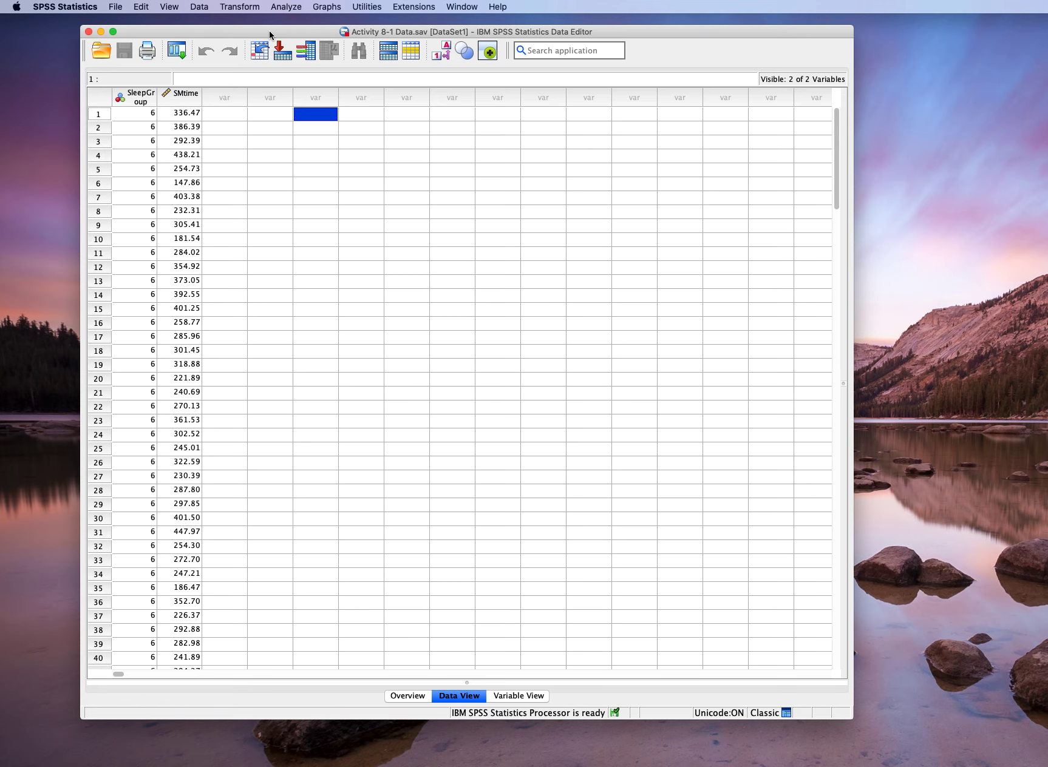
pyautogui.click(329, 6)
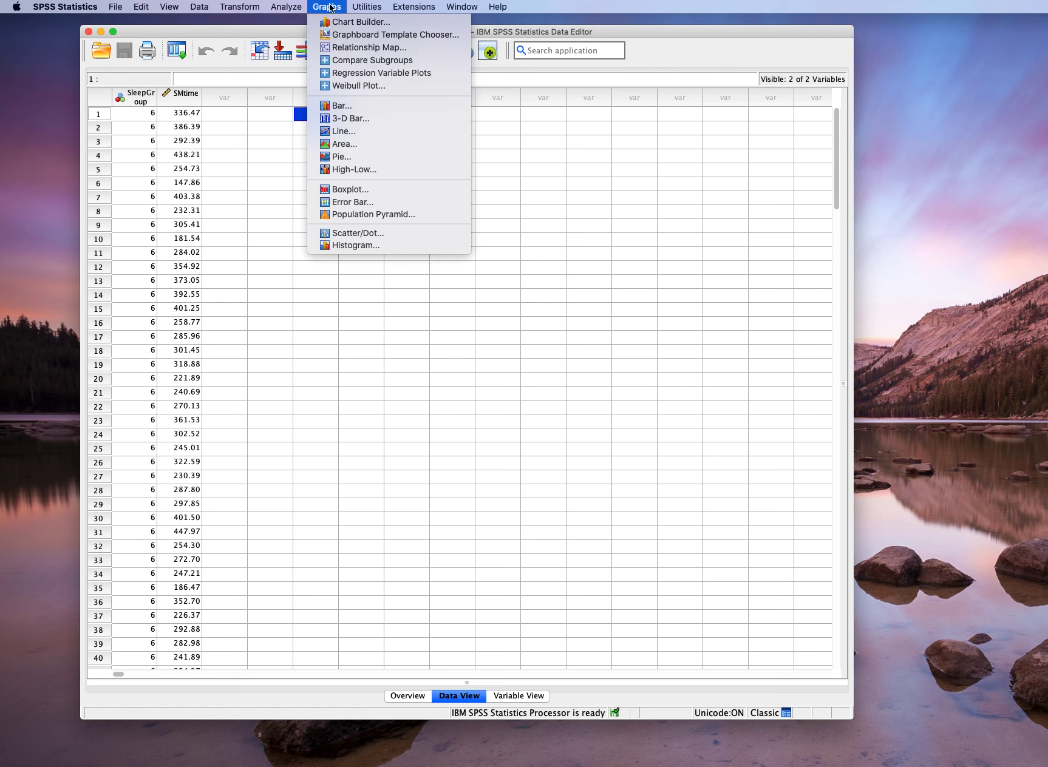
pyautogui.click(348, 23)
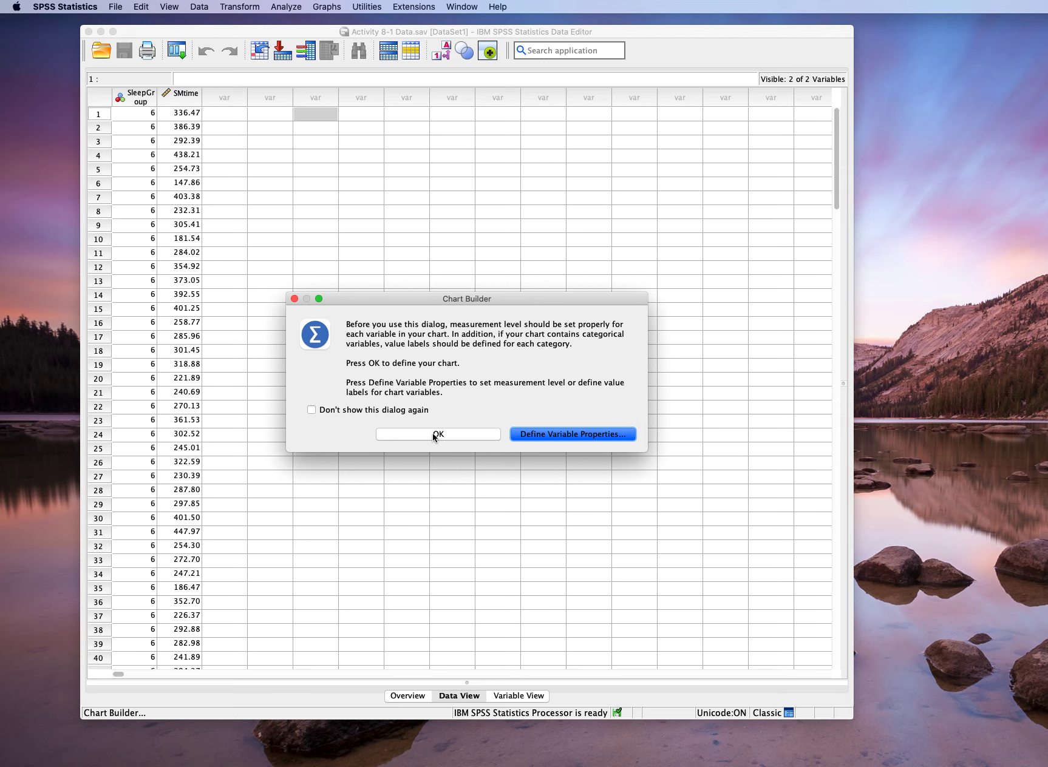
pyautogui.click(294, 299)
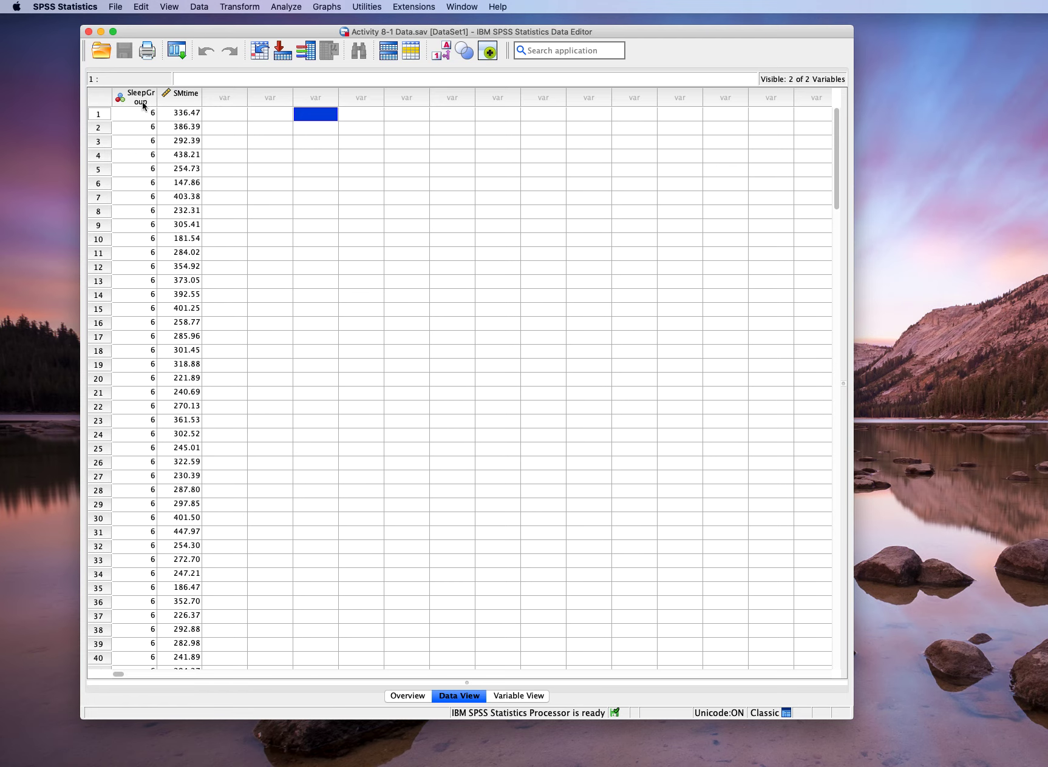
# - Widen the SleepGroup column so its full name fits on one line
pyautogui.moveTo(156, 95); pyautogui.dragTo(173, 96)
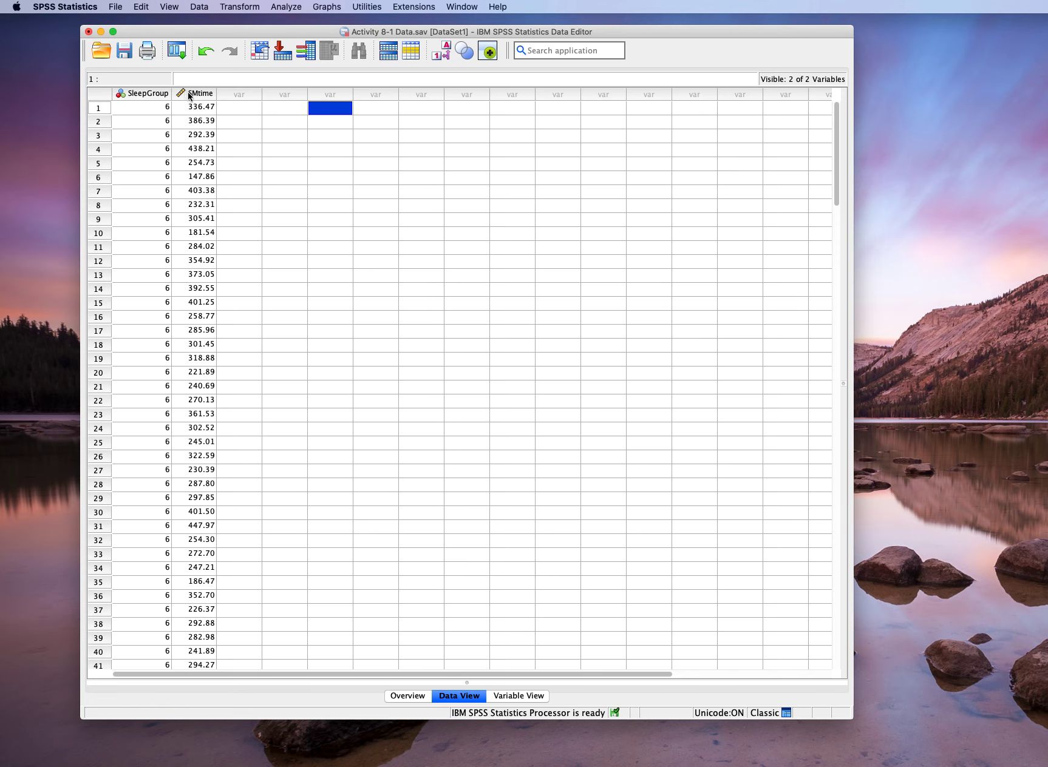
pyautogui.moveTo(187, 93)
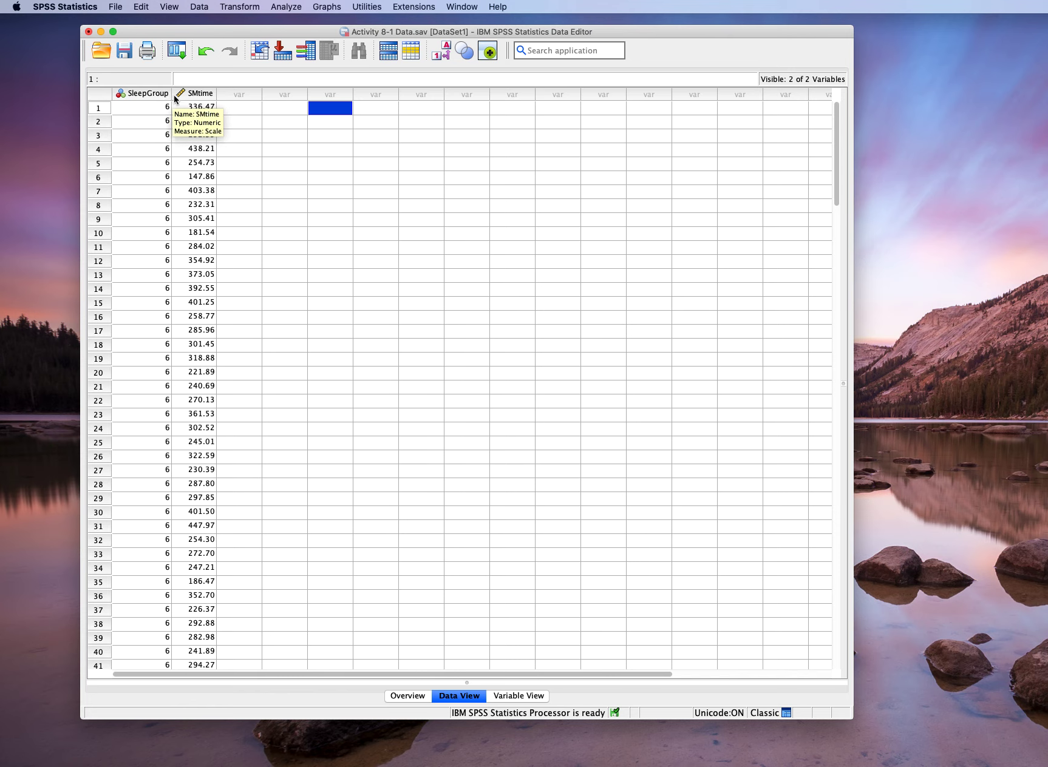
pyautogui.moveTo(150, 101)
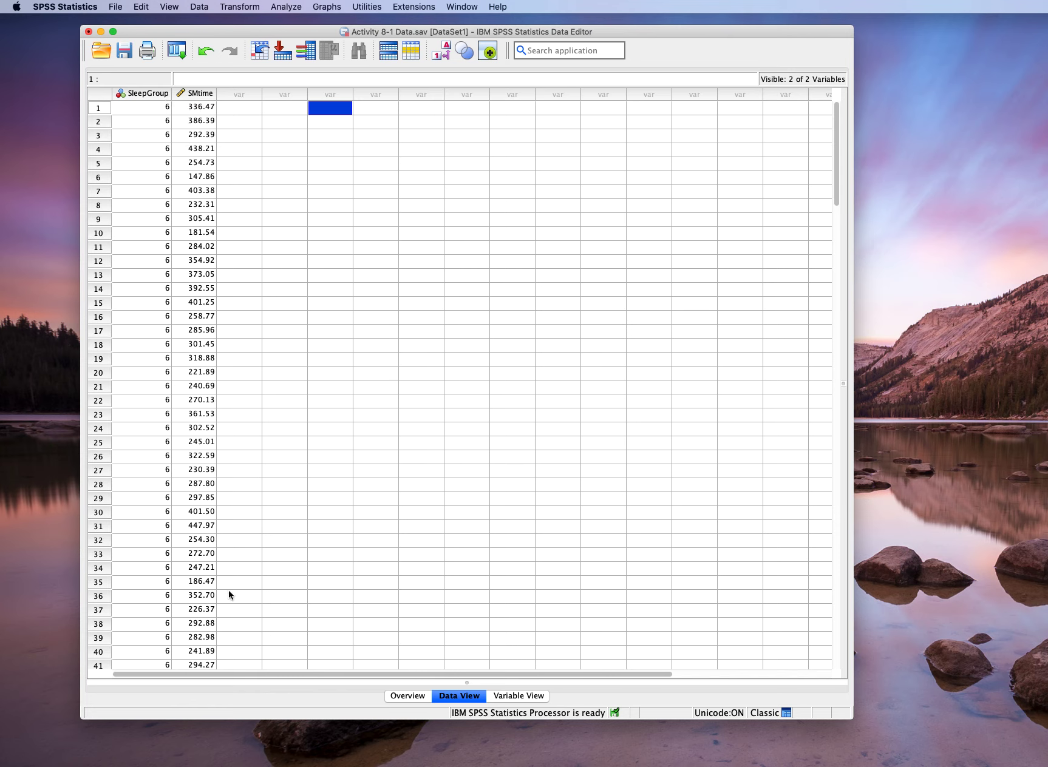
# - Set the measurement level of the SleepGroup variable to Nominal in Variable View
pyautogui.click(515, 696)
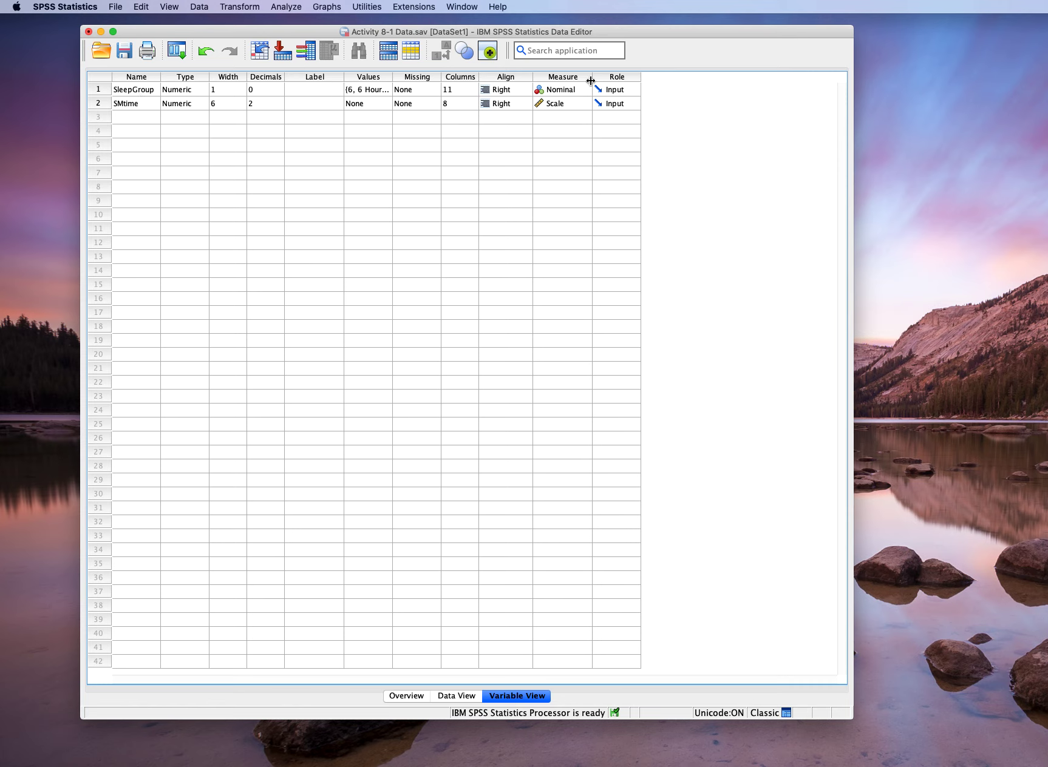
pyautogui.click(586, 88)
pyautogui.click(587, 89)
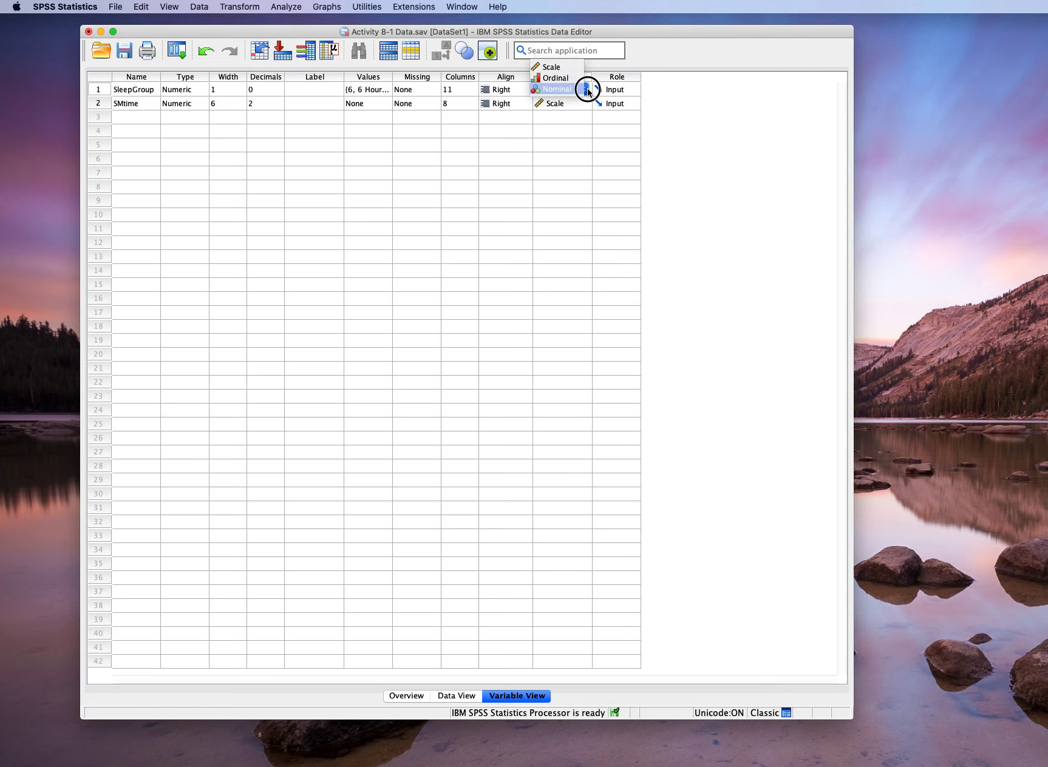
pyautogui.click(580, 91)
pyautogui.click(581, 89)
pyautogui.click(574, 90)
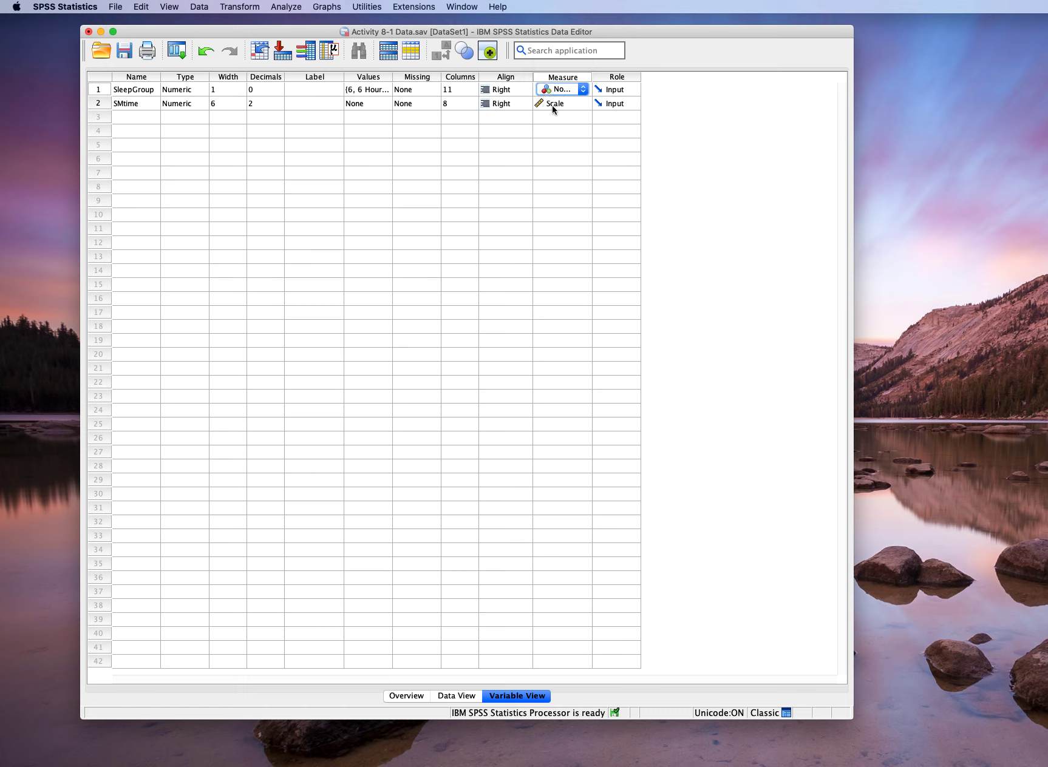
# - Set the measurement level of the SMtime variable to Scale and return to Data View
pyautogui.click(587, 104)
pyautogui.click(586, 104)
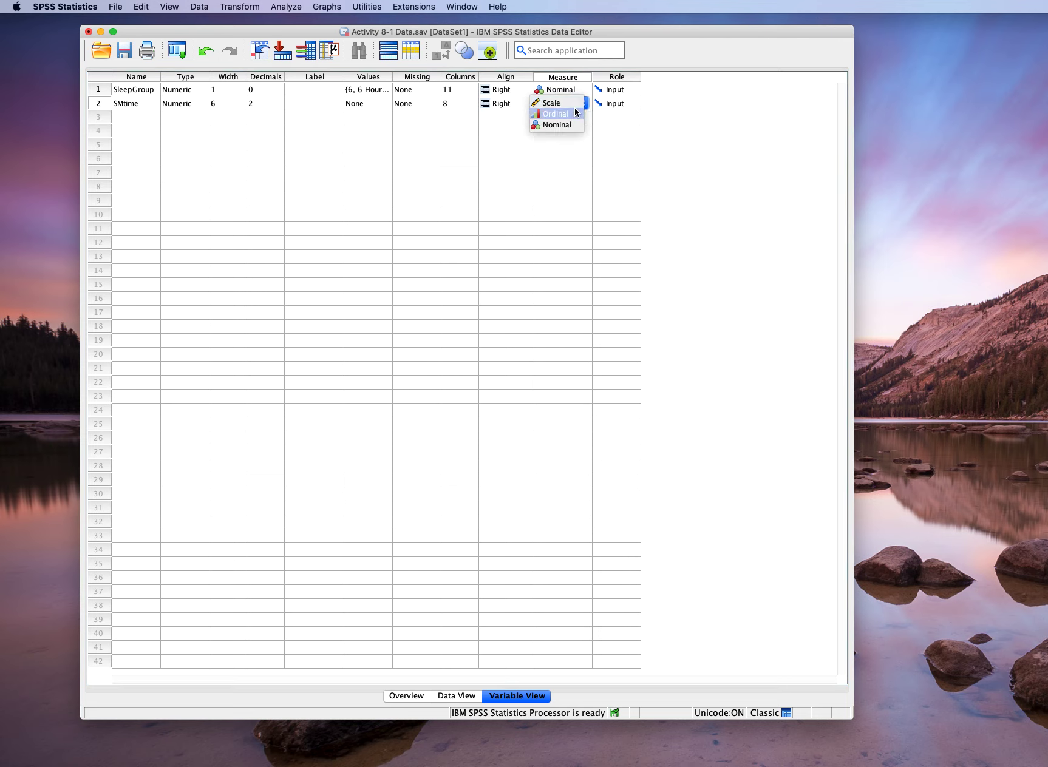
pyautogui.click(573, 104)
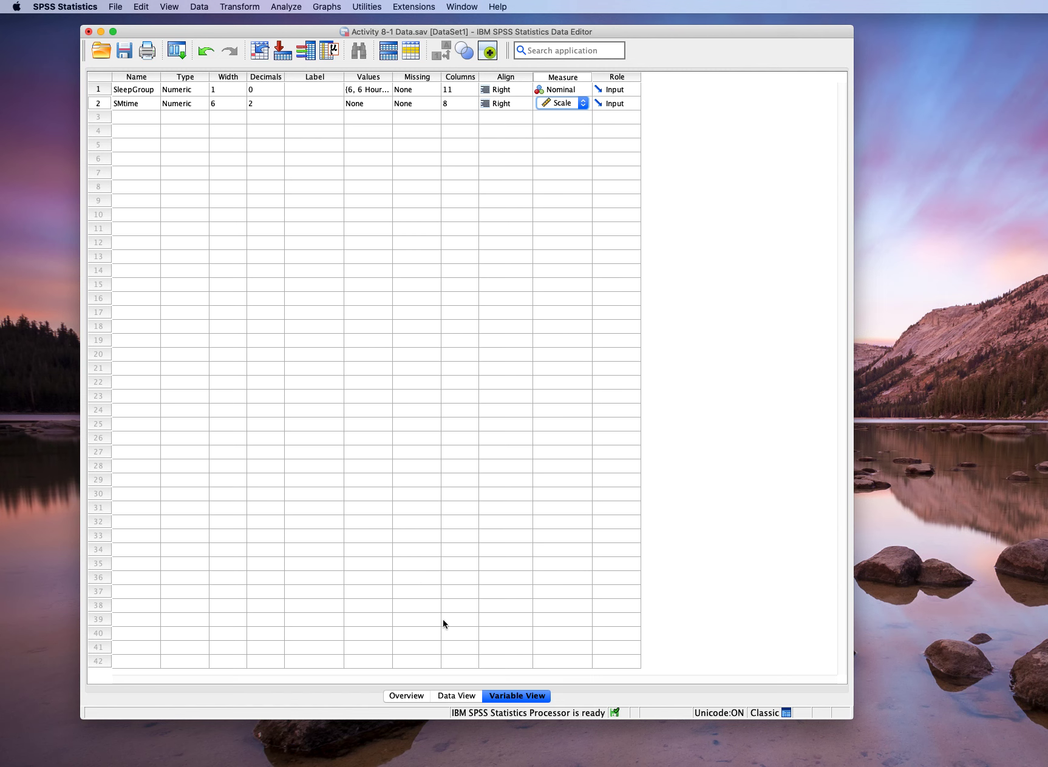
pyautogui.click(464, 695)
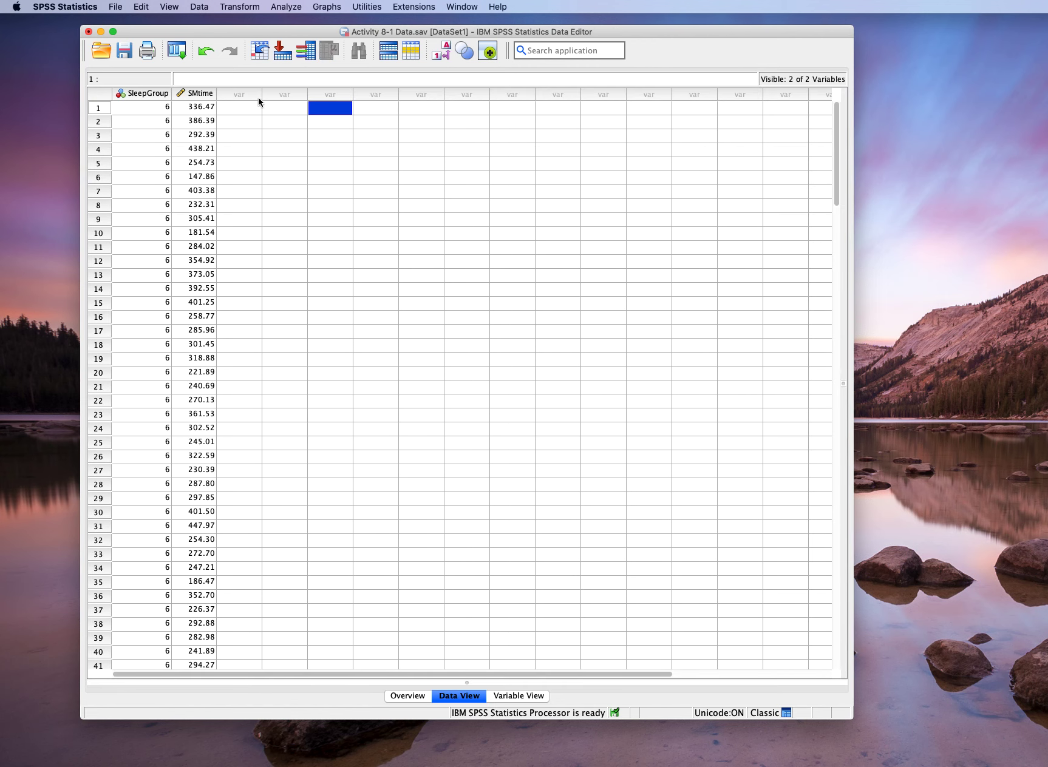
# - Open the Chart Builder and reset it to start a blank chart definition
pyautogui.click(327, 8)
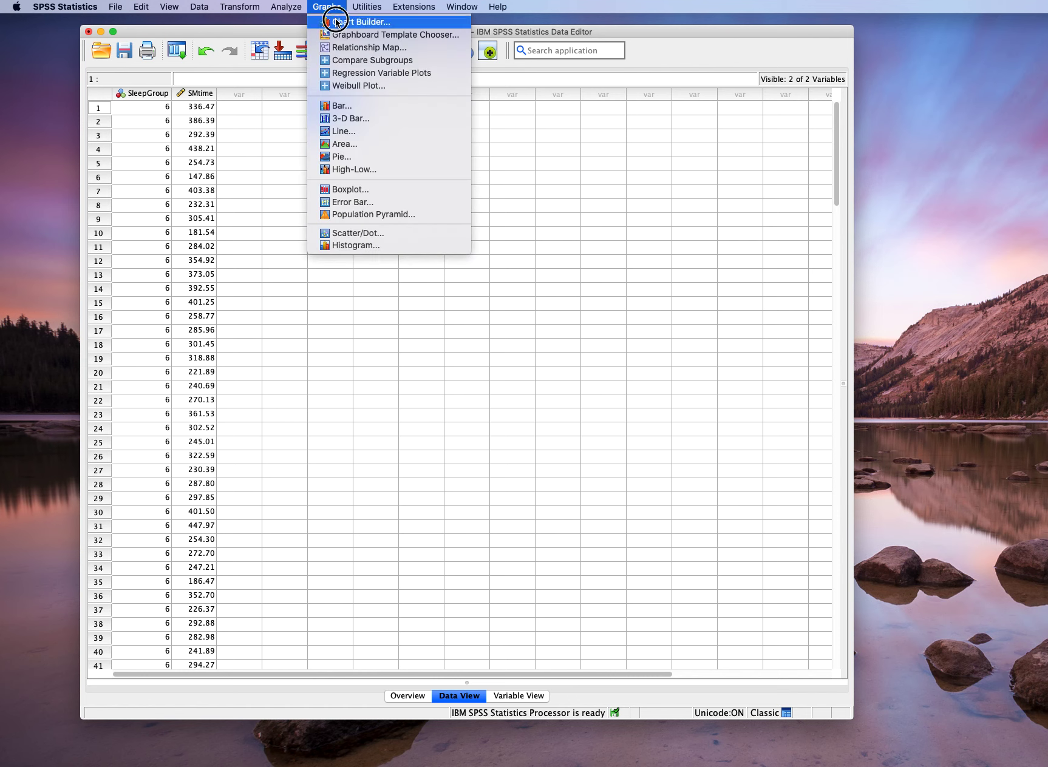
pyautogui.click(337, 23)
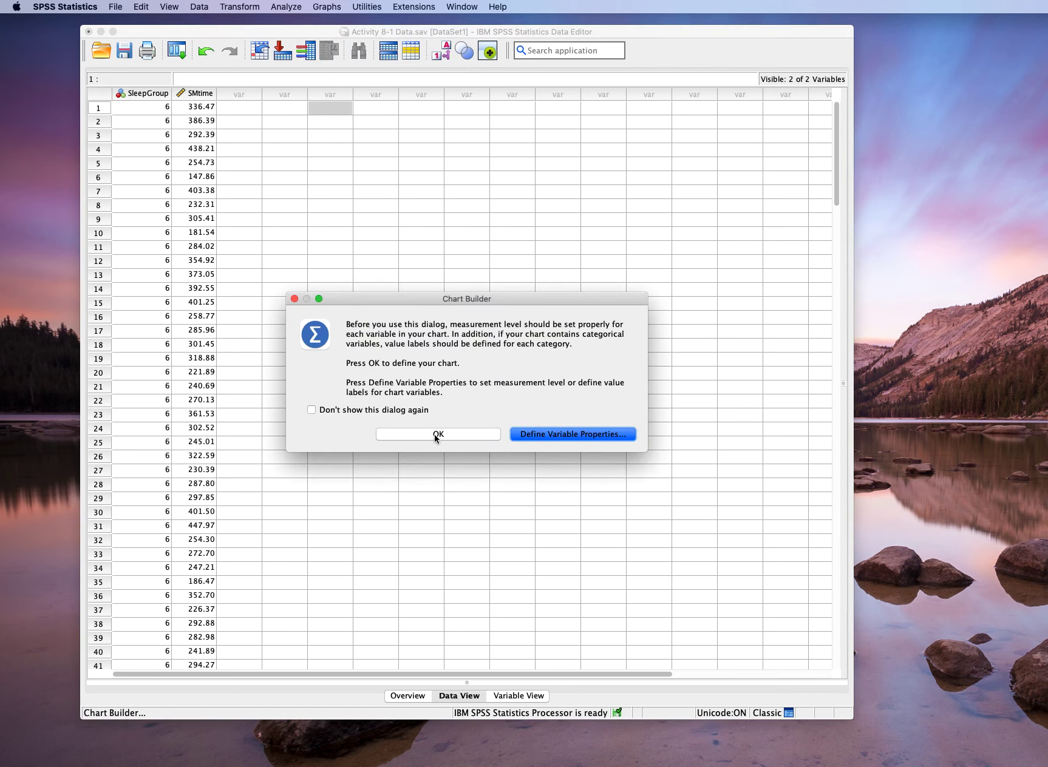
pyautogui.click(435, 435)
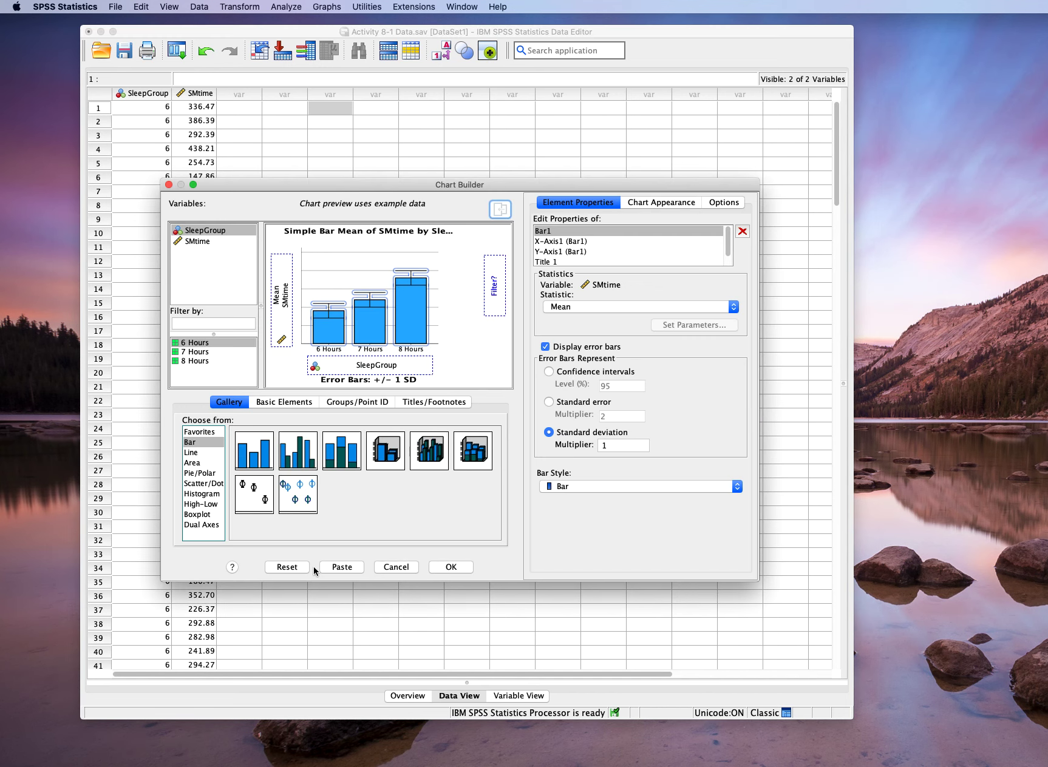
pyautogui.click(294, 566)
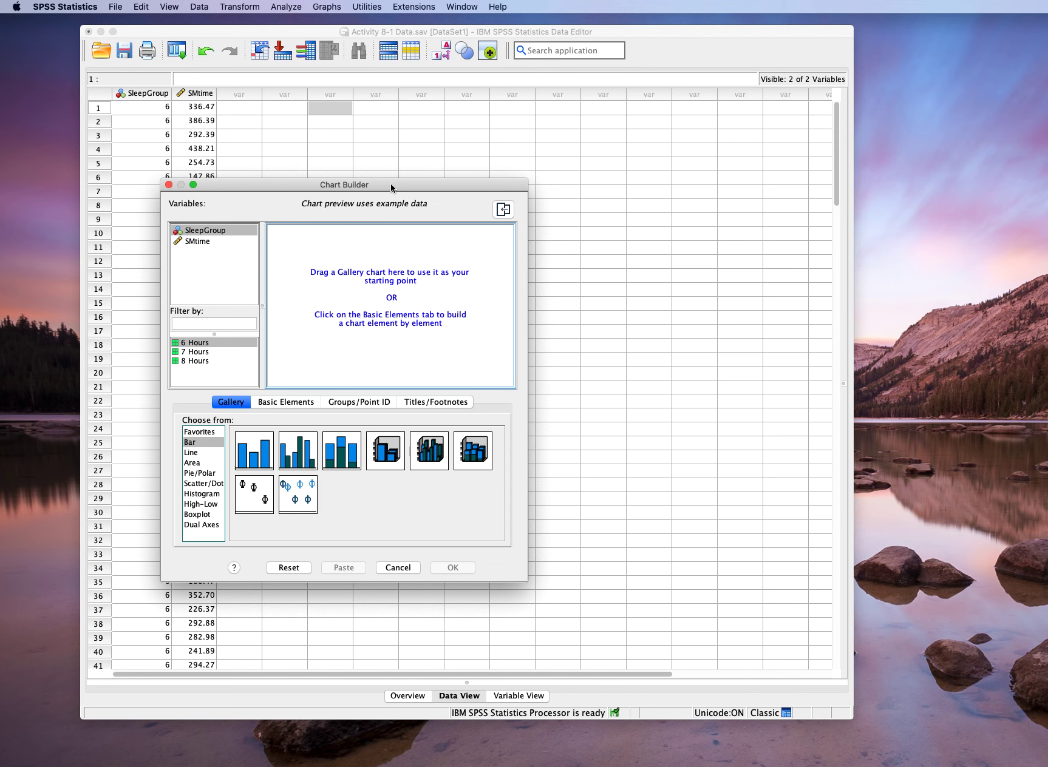
pyautogui.moveTo(391, 185); pyautogui.dragTo(453, 112)
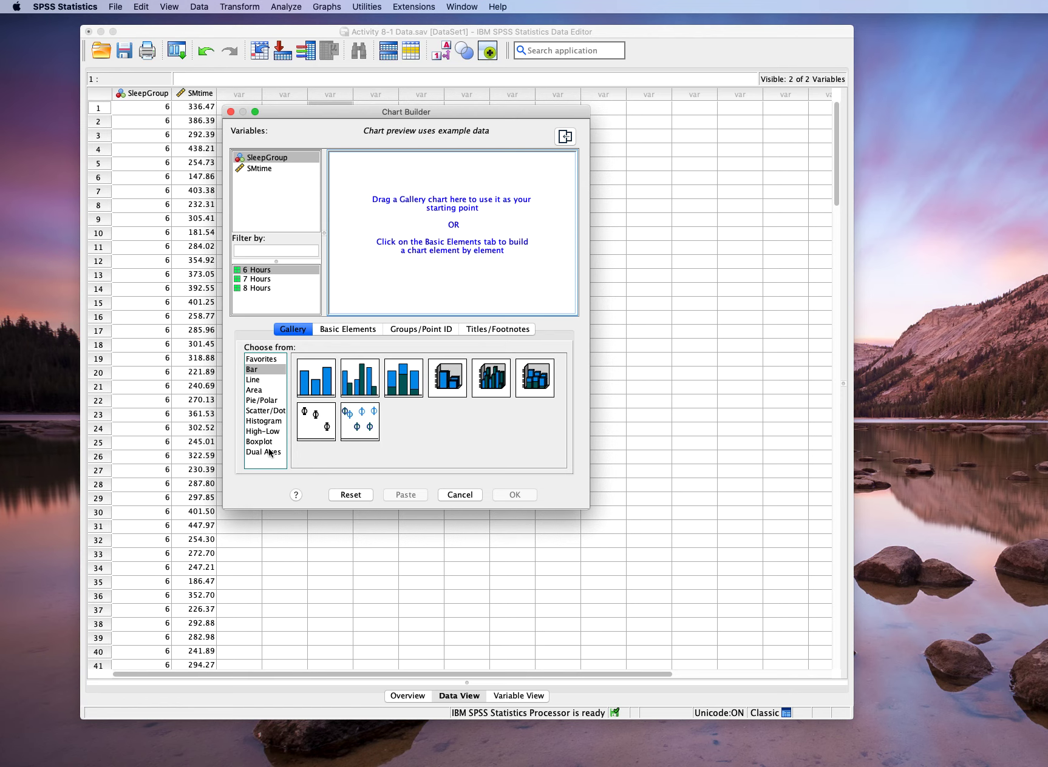
# - Set up a Simple Bar chart with SleepGroup on the x-axis and SMtime on the y-axis
pyautogui.click(253, 380)
pyautogui.click(254, 390)
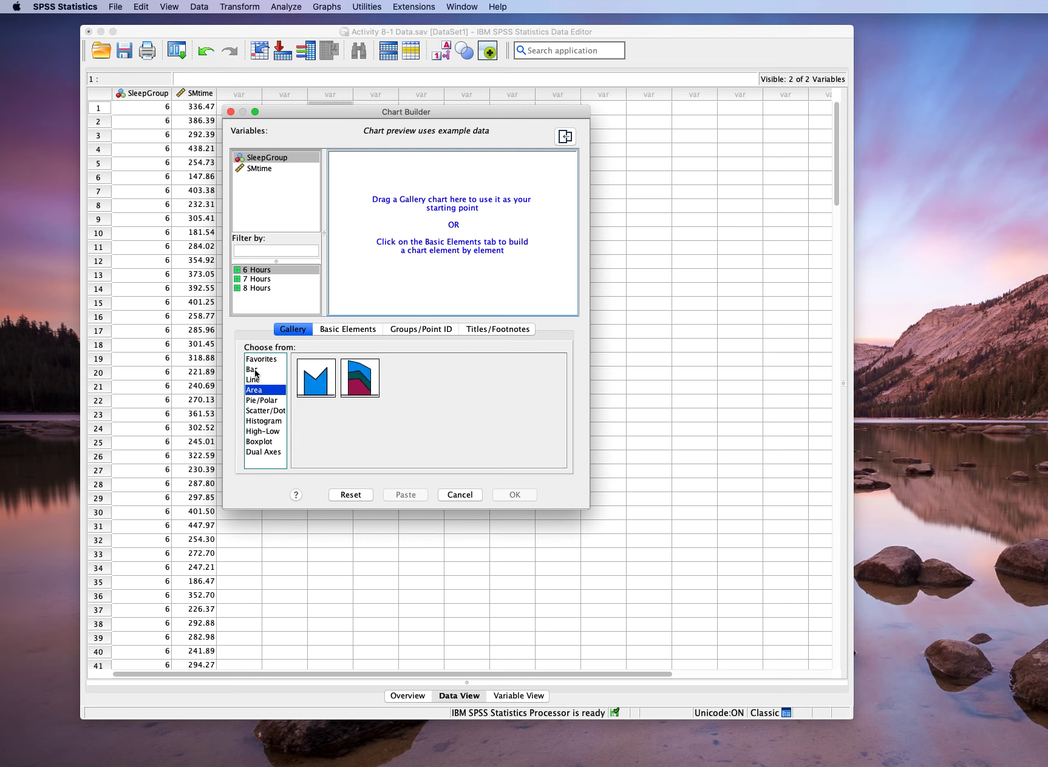
pyautogui.click(255, 370)
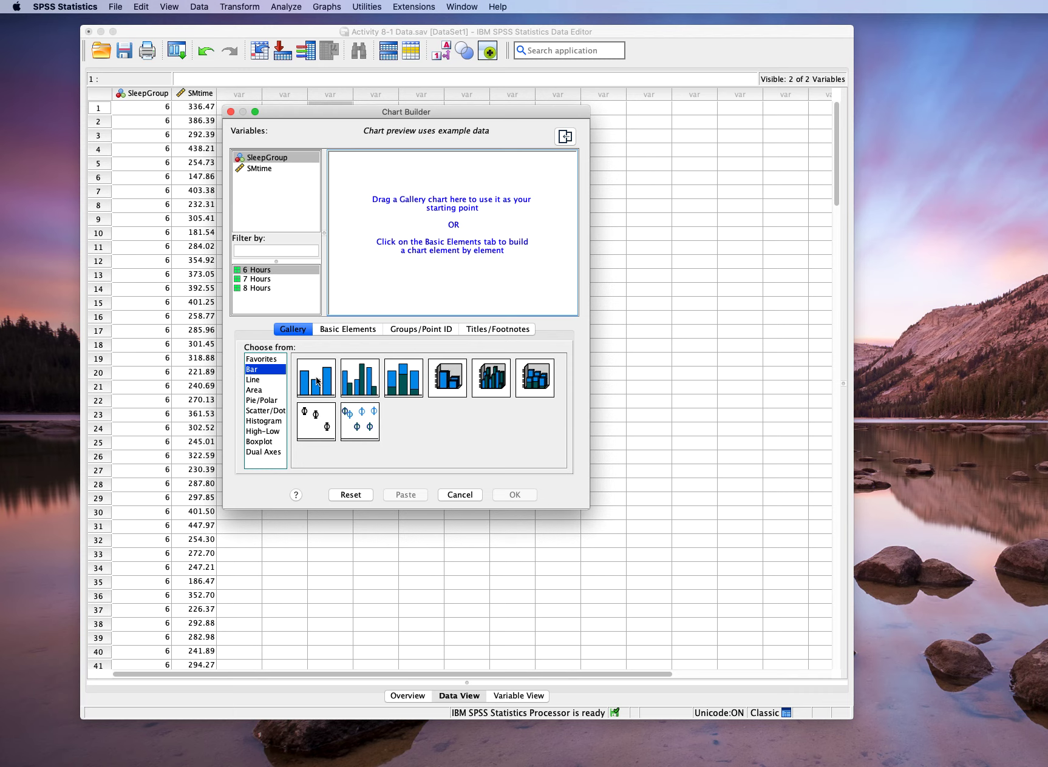
pyautogui.moveTo(315, 382); pyautogui.dragTo(444, 221)
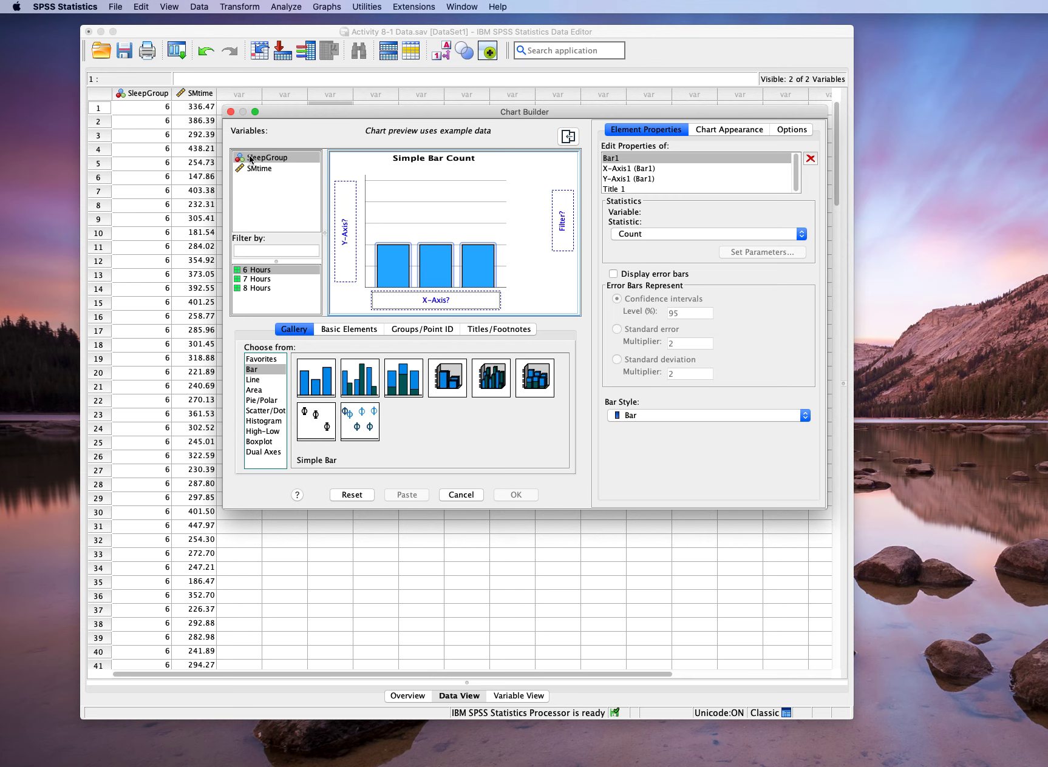
pyautogui.moveTo(250, 159); pyautogui.dragTo(418, 305)
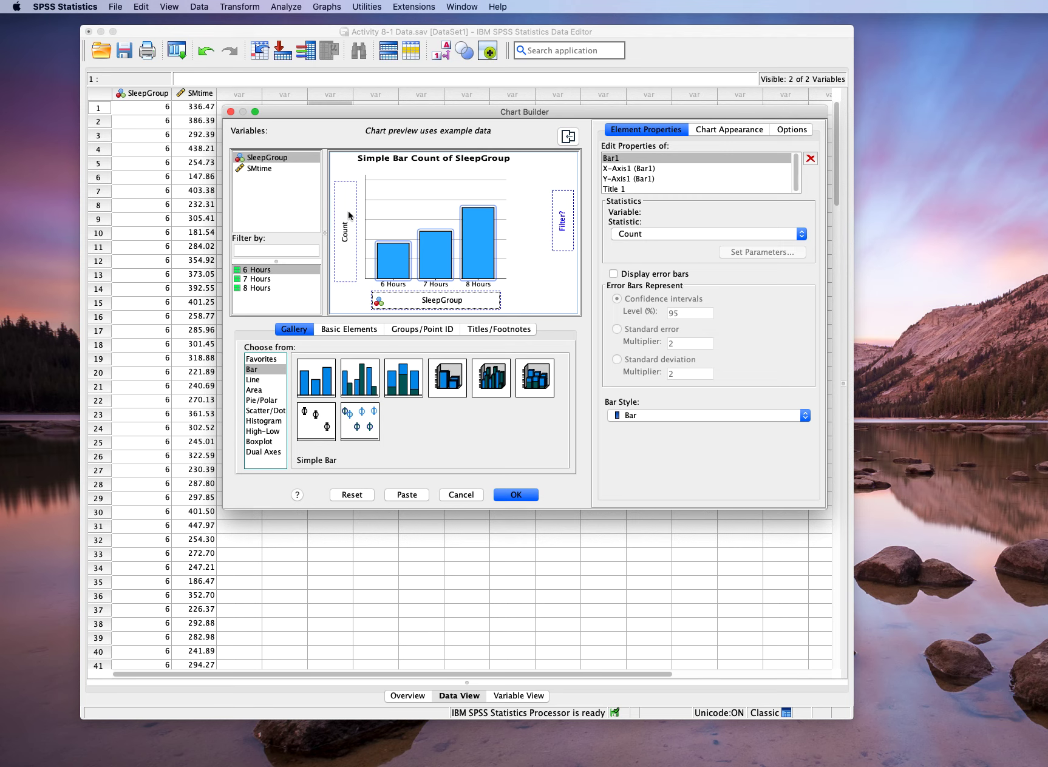
pyautogui.moveTo(255, 169); pyautogui.dragTo(343, 235)
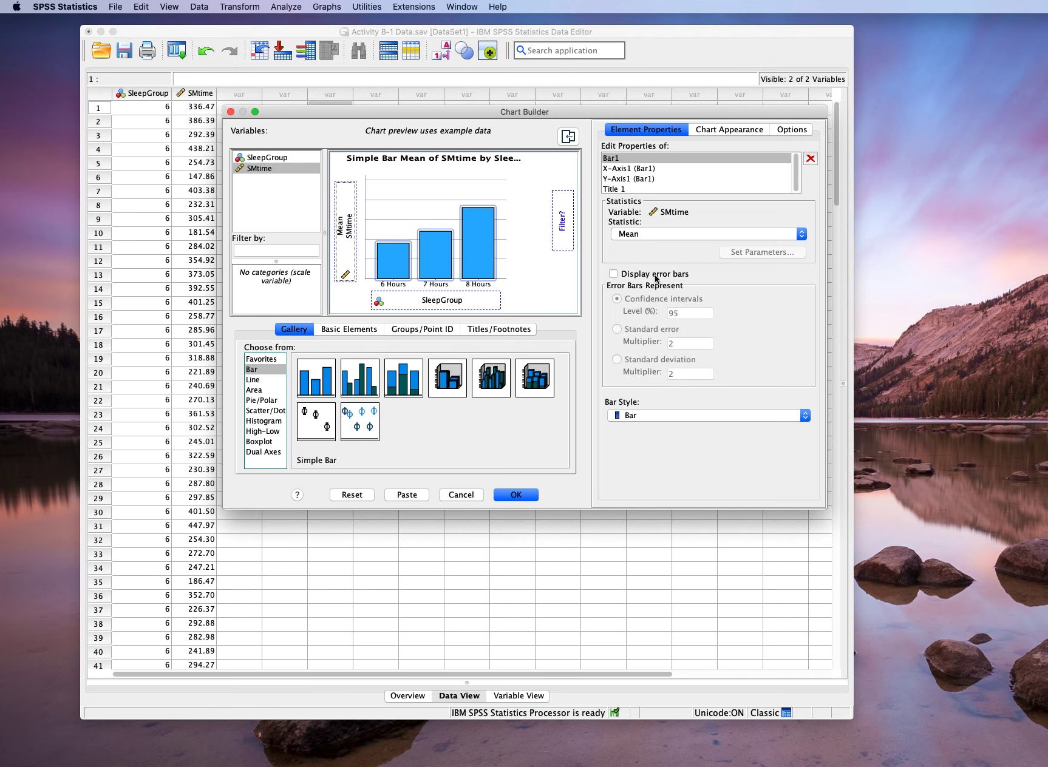
# - Add error bars representing the standard deviation with a multiplier of 1 and generate the chart
pyautogui.click(613, 276)
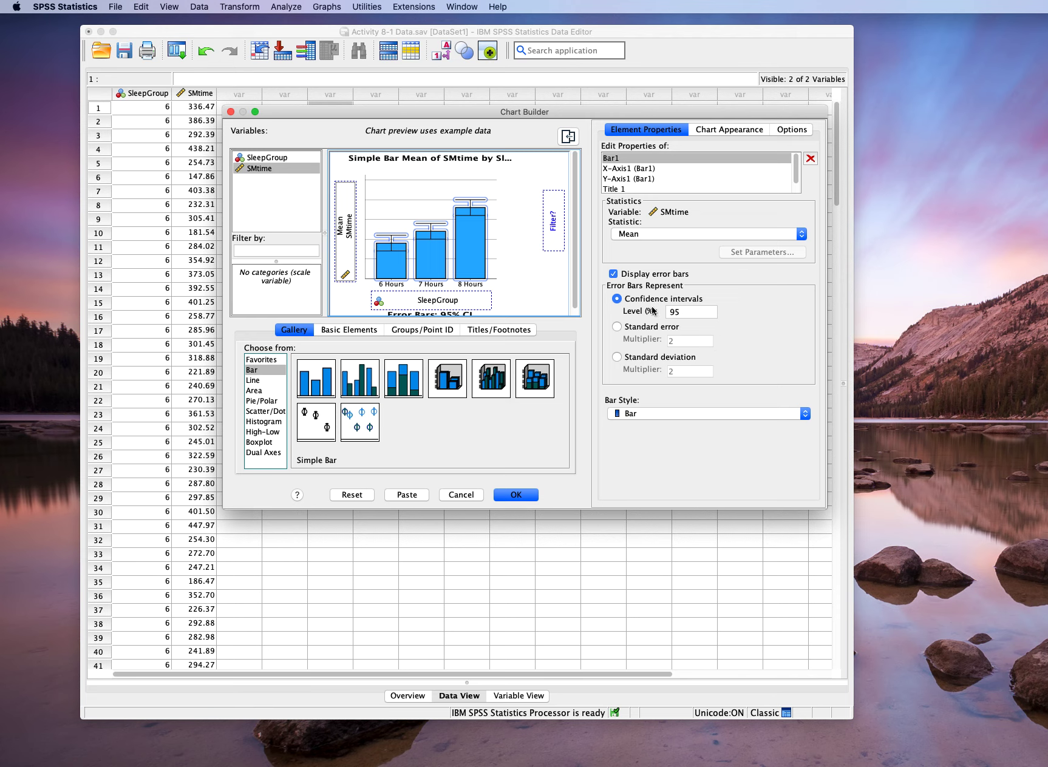
pyautogui.click(627, 359)
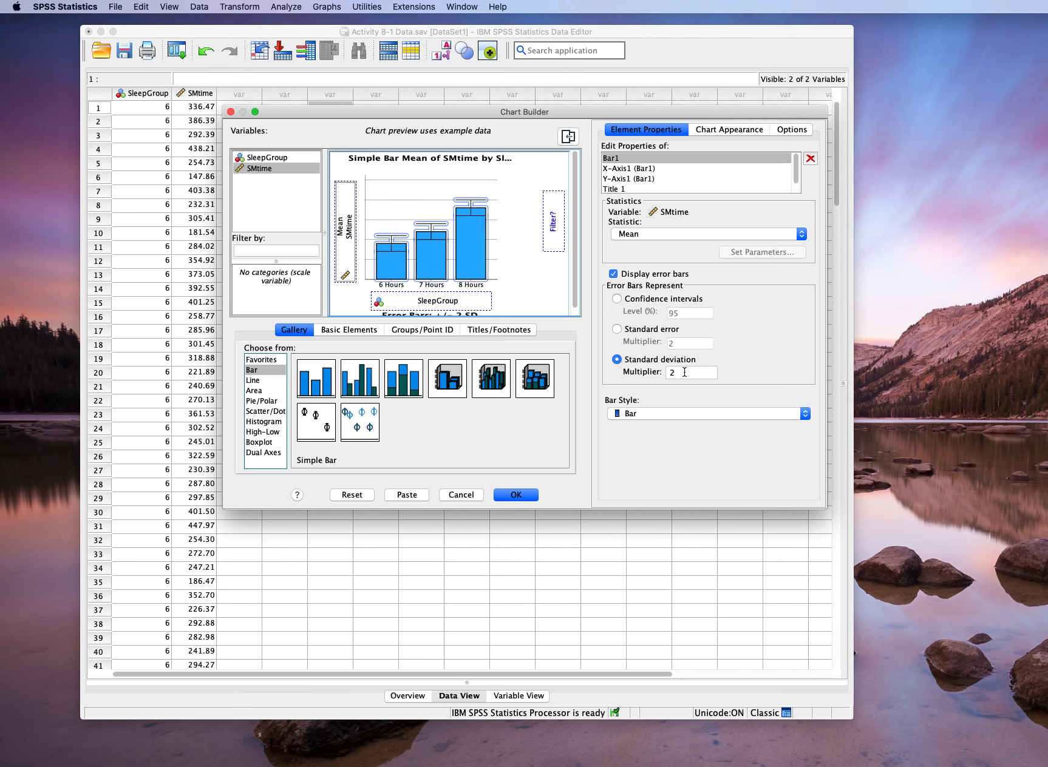
pyautogui.doubleClick(662, 372)
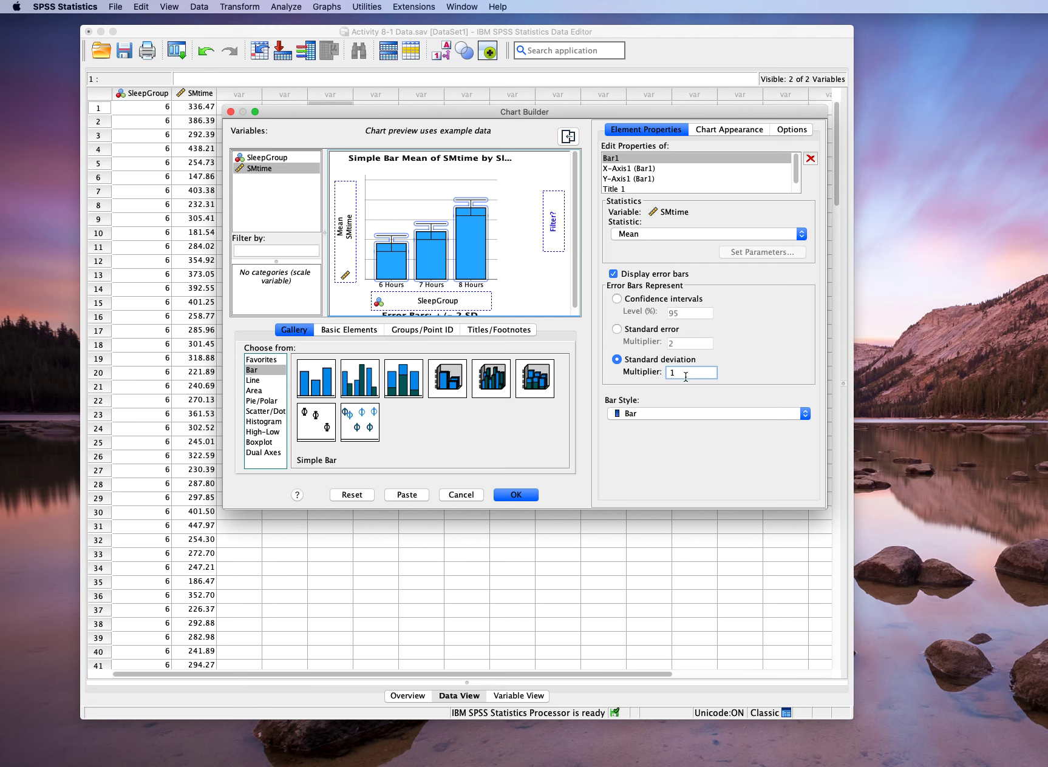
pyautogui.click(514, 495)
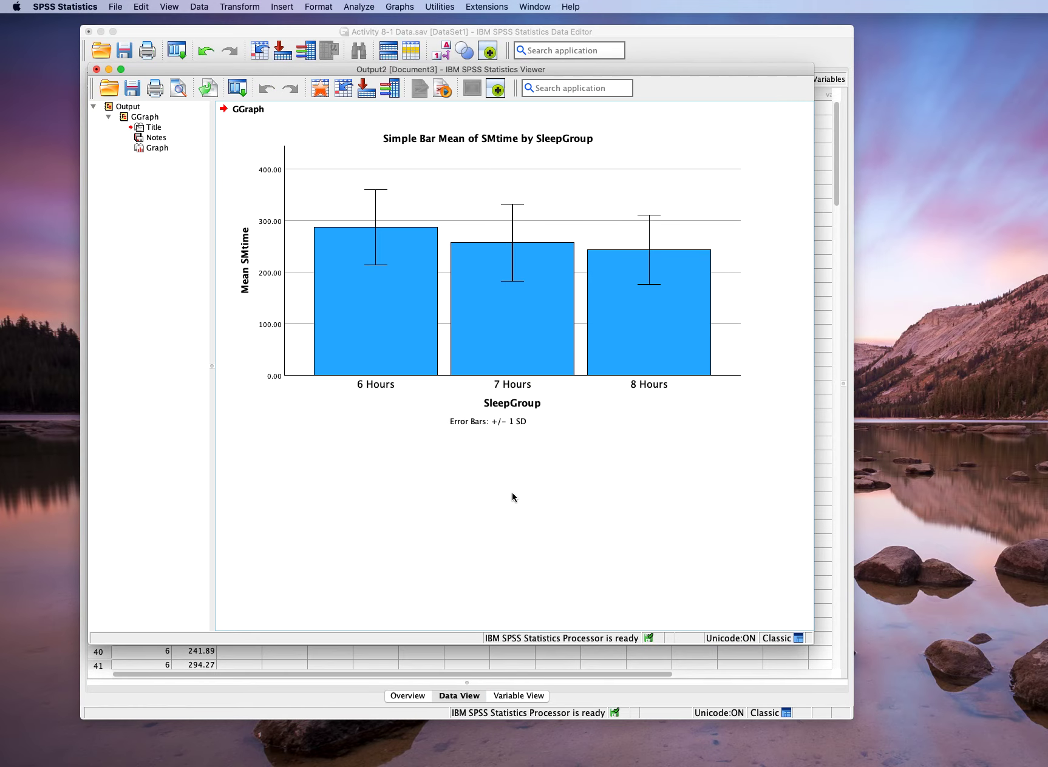
pyautogui.click(473, 248)
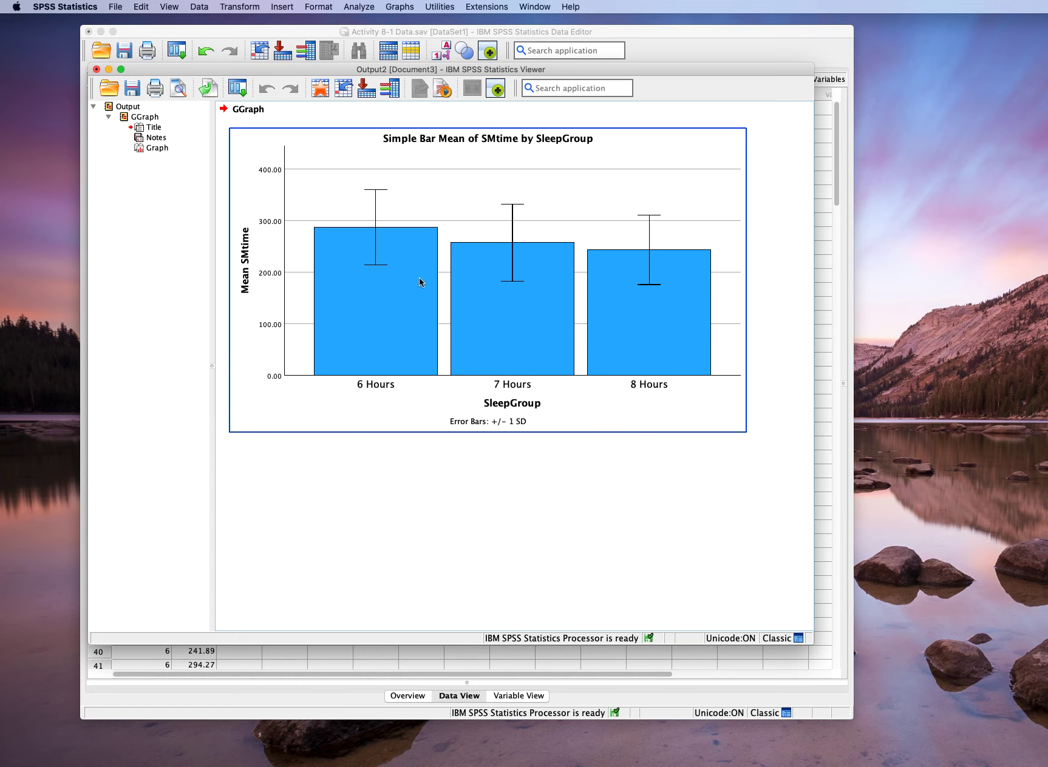
pyautogui.click(389, 436)
pyautogui.click(377, 405)
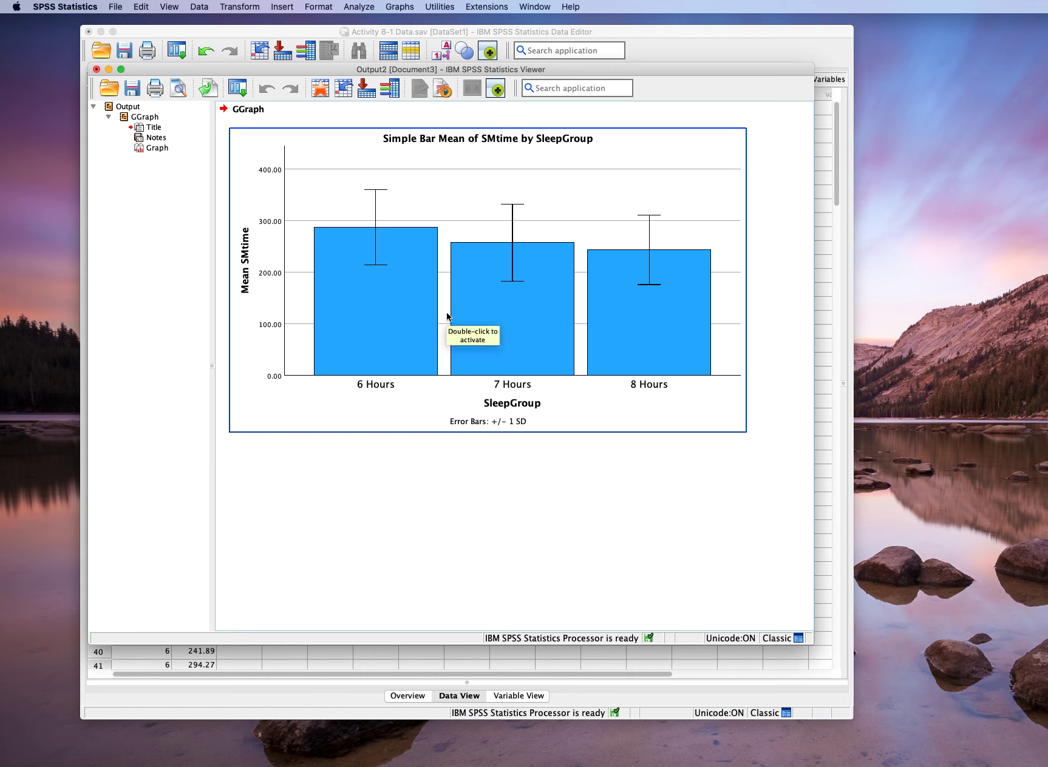
pyautogui.doubleClick(501, 344)
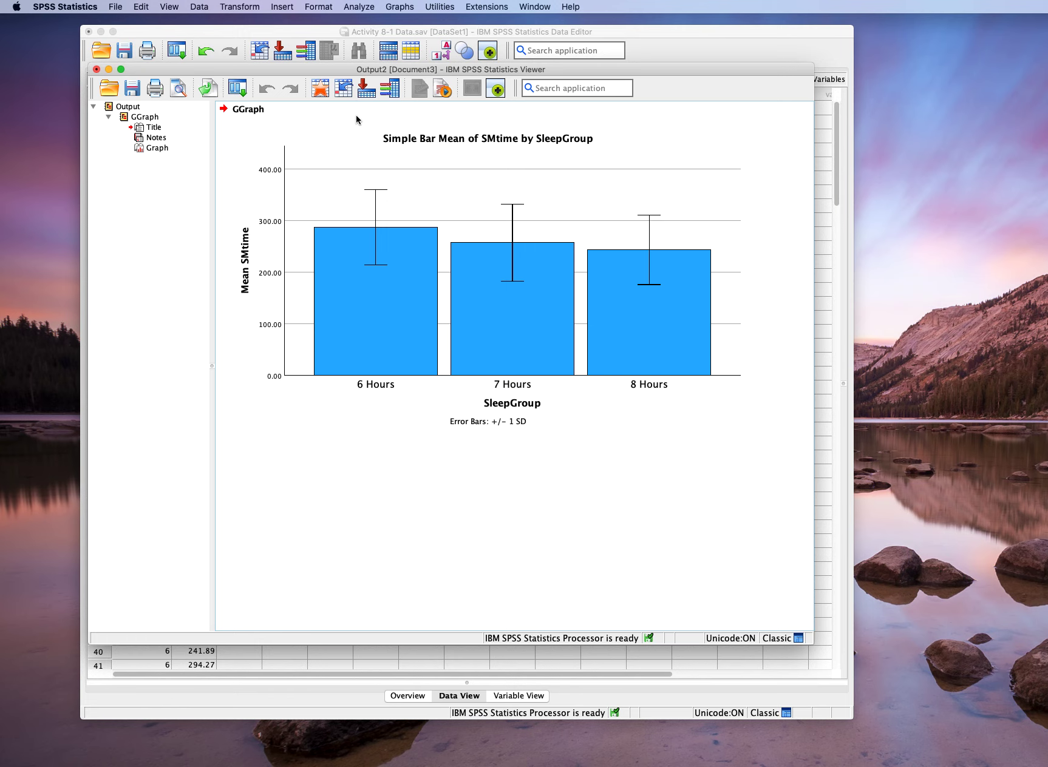
# - Return from the chart output to the Activity 8-1 Data.sav data set
pyautogui.click(358, 8)
pyautogui.moveTo(326, 7)
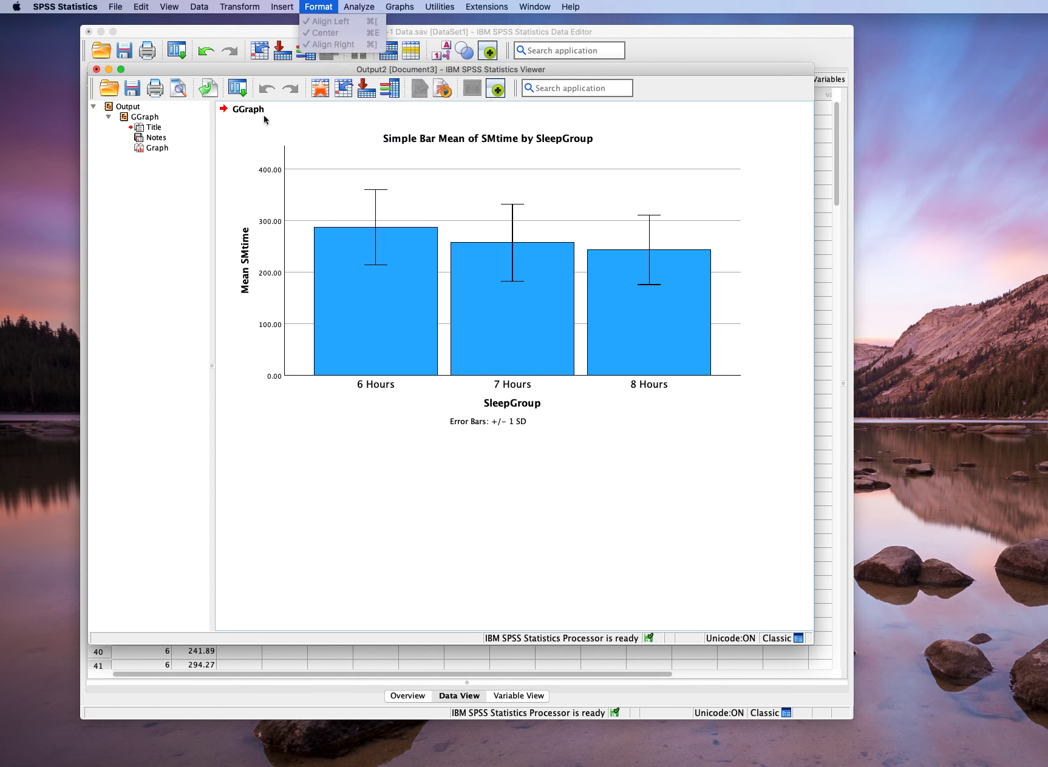
pyautogui.click(331, 147)
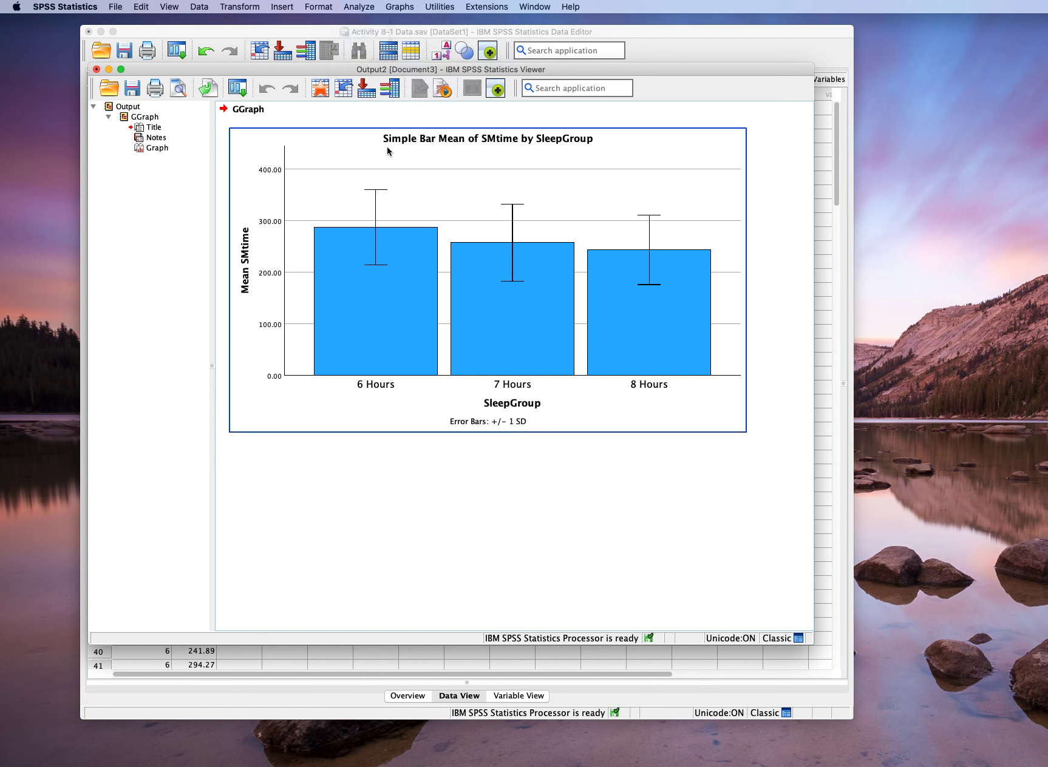
pyautogui.click(322, 91)
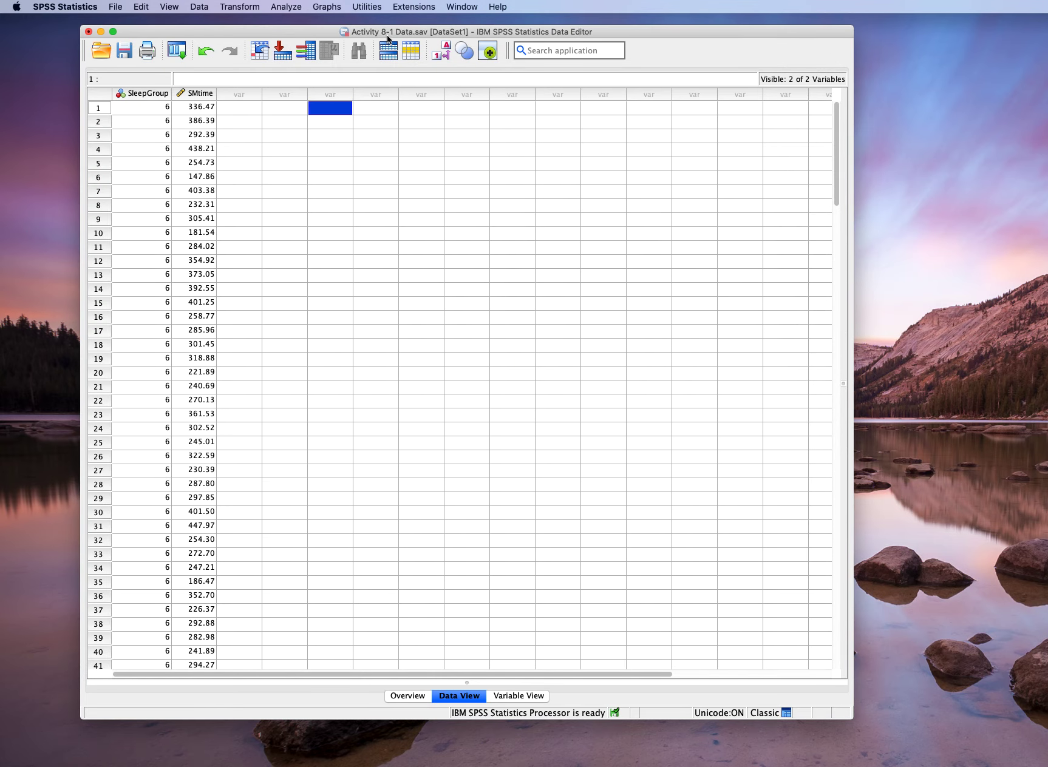
# - Open the One-Way ANOVA setup for the Activity 8-1 data and reset it to its defaults
pyautogui.moveTo(296, 34)
pyautogui.mouseDown()
pyautogui.moveTo(349, 206)
pyautogui.moveTo(320, 101)
pyautogui.moveTo(260, 26)
pyautogui.moveTo(298, 28)
pyautogui.mouseUp()
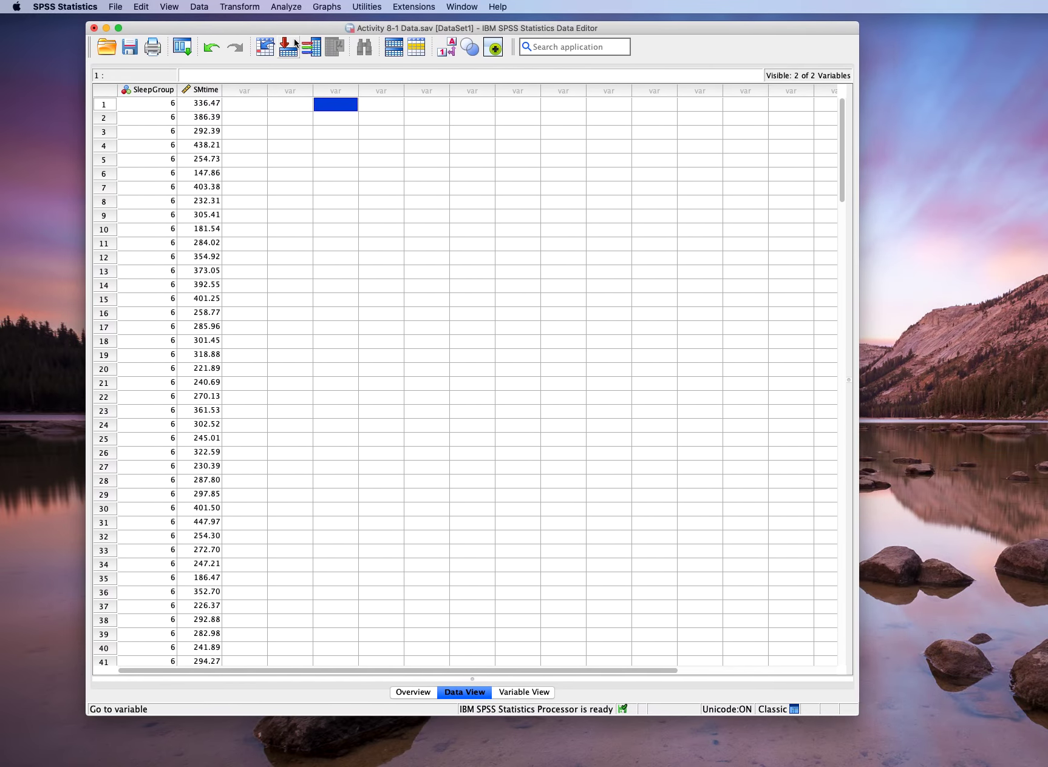
pyautogui.click(285, 8)
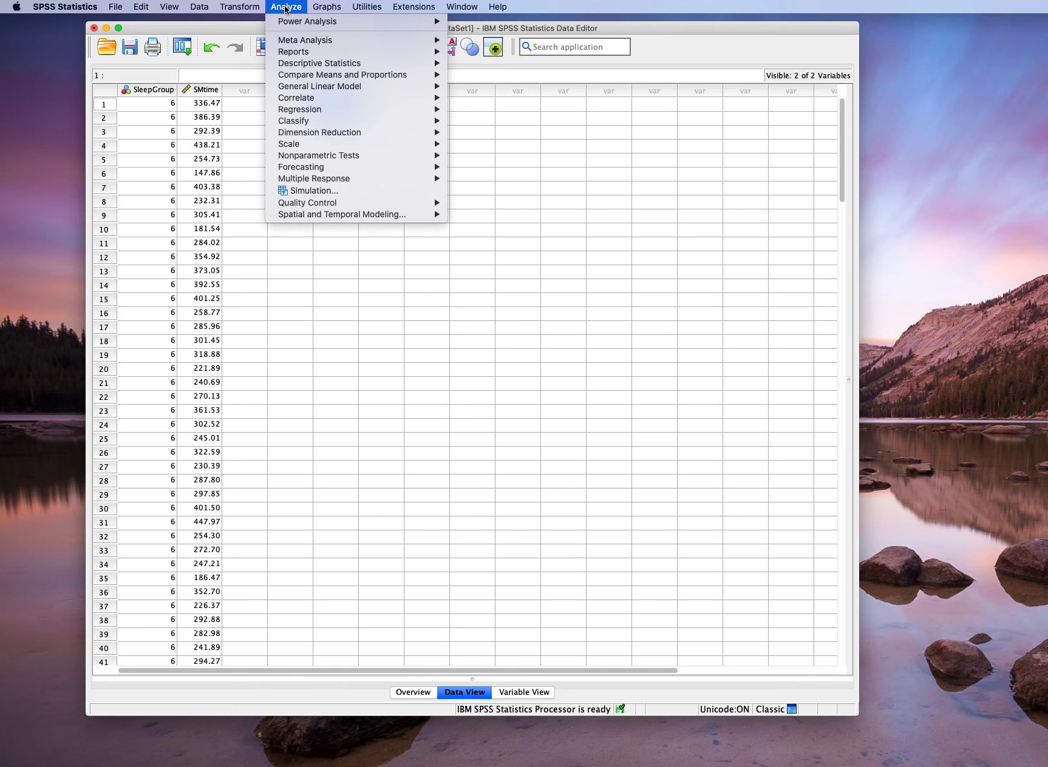
pyautogui.moveTo(296, 43)
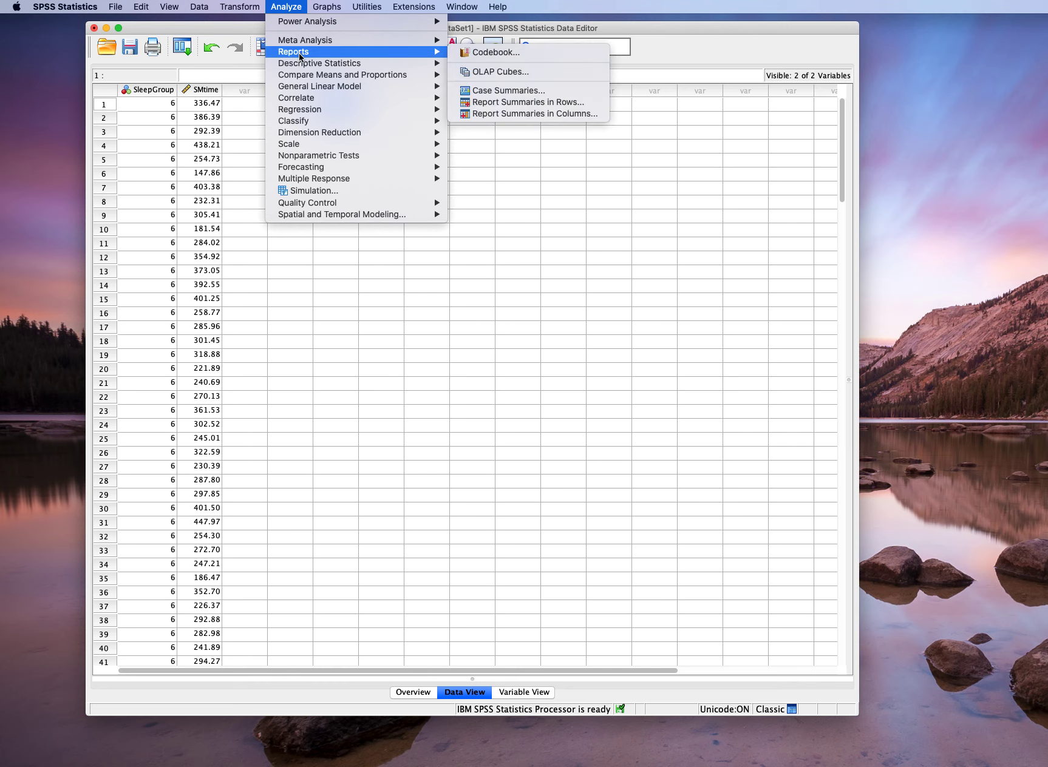
pyautogui.moveTo(298, 87)
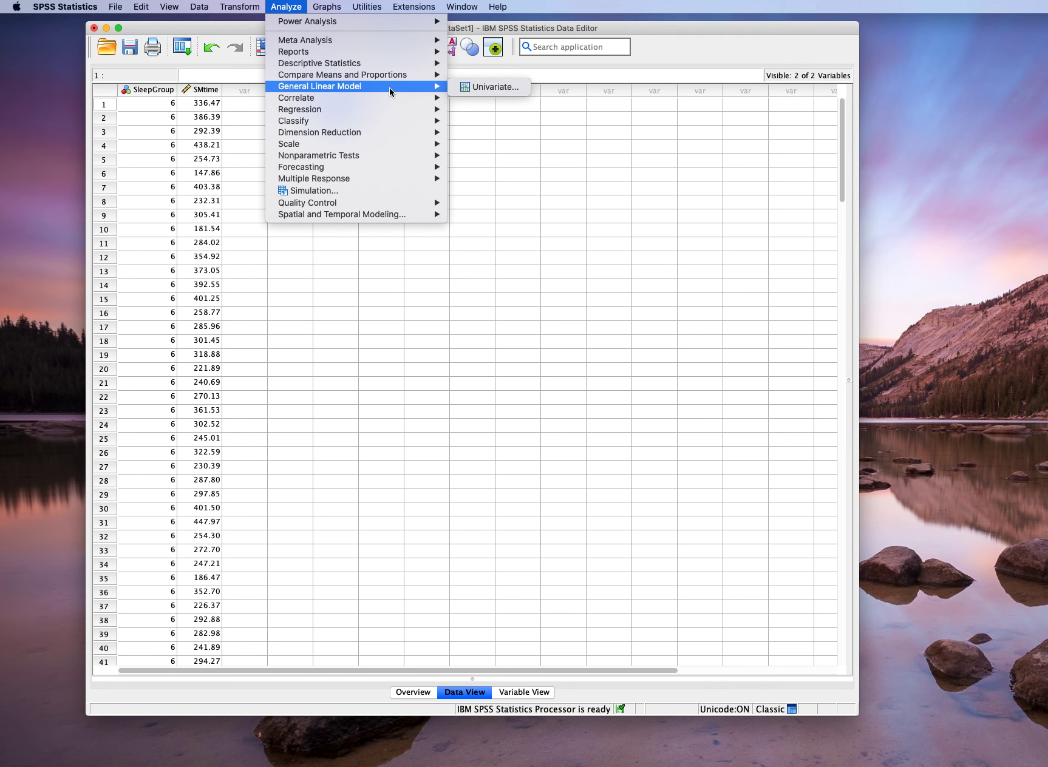
pyautogui.moveTo(331, 76)
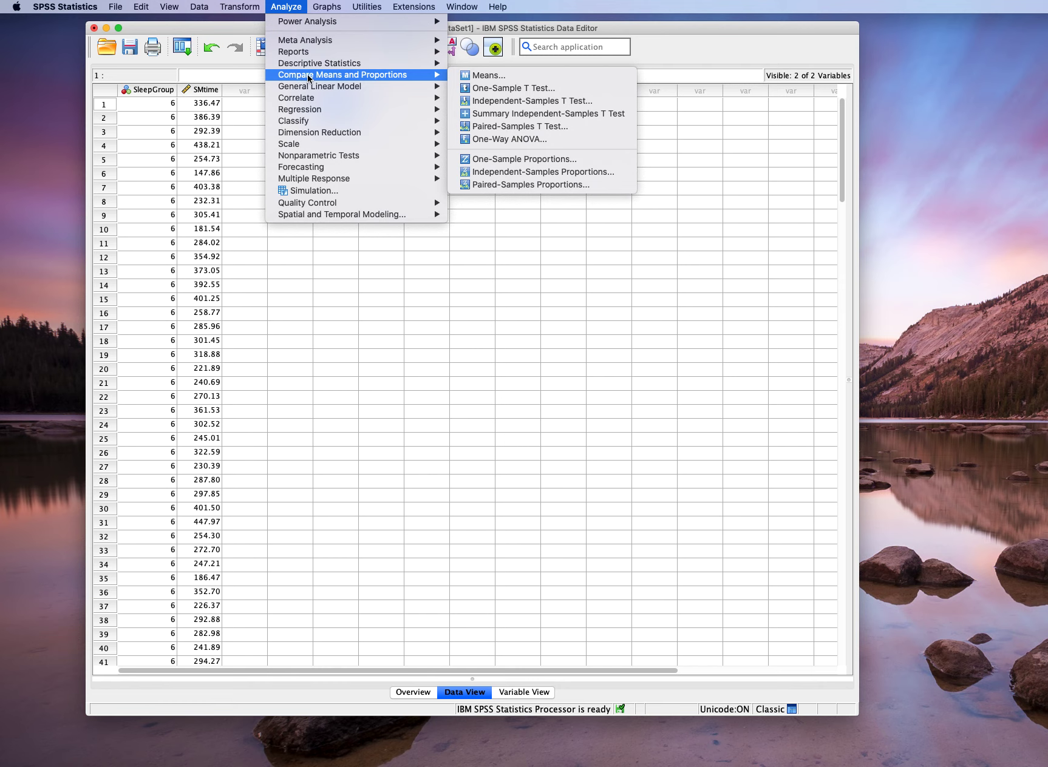
pyautogui.click(529, 139)
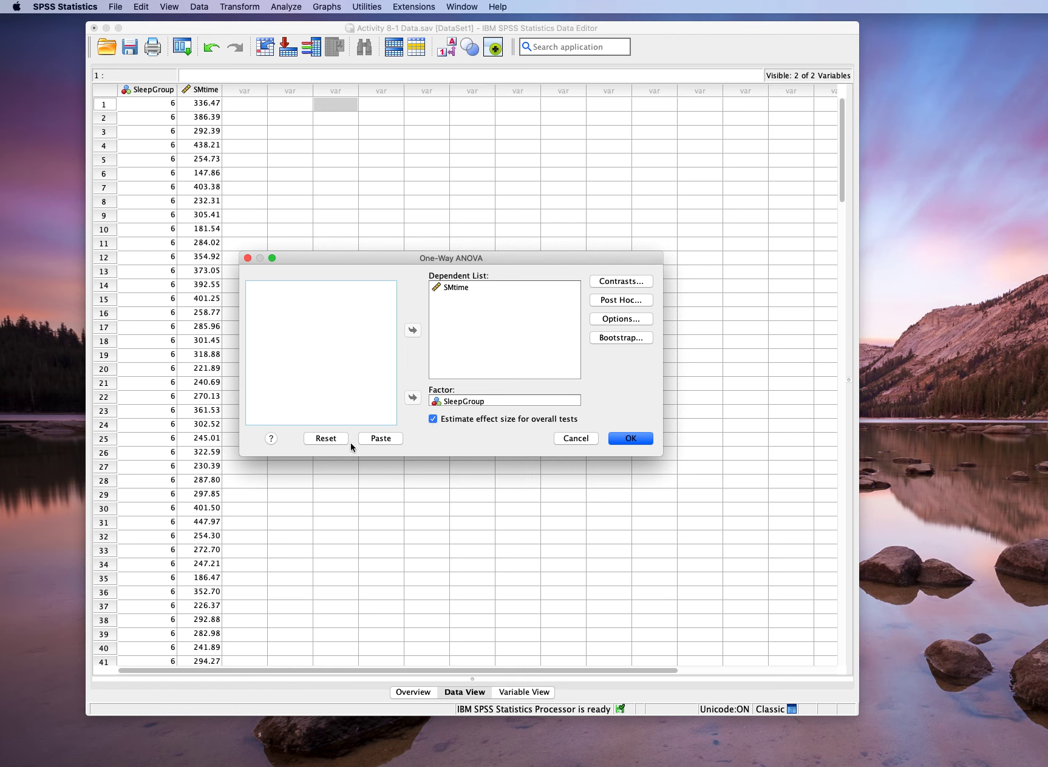
pyautogui.click(327, 438)
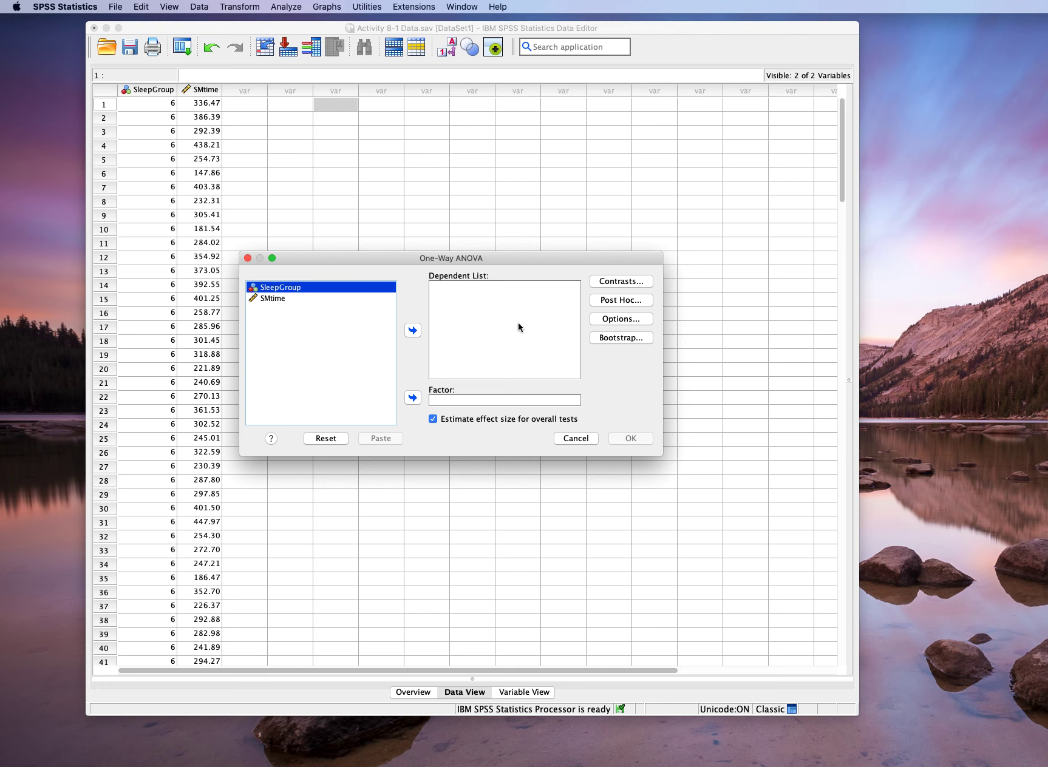
# - Assign SleepGroup as the factor and SMtime as the dependent variable of the One-Way ANOVA
pyautogui.click(269, 287)
pyautogui.click(412, 398)
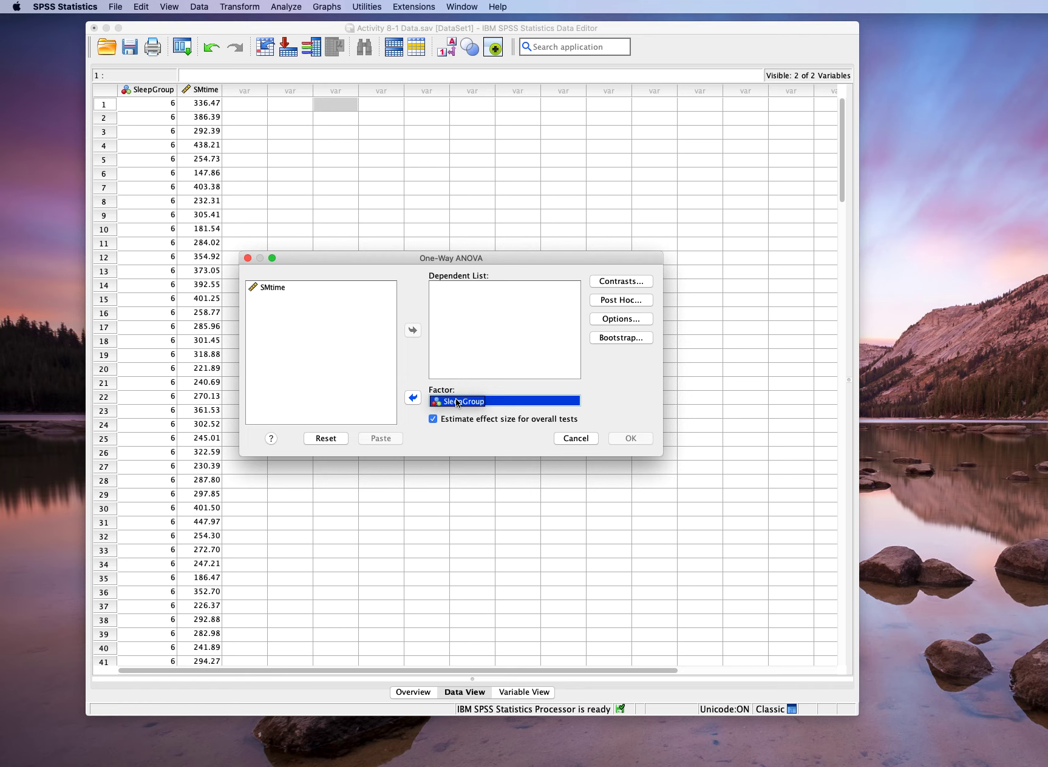
pyautogui.click(267, 288)
pyautogui.click(412, 330)
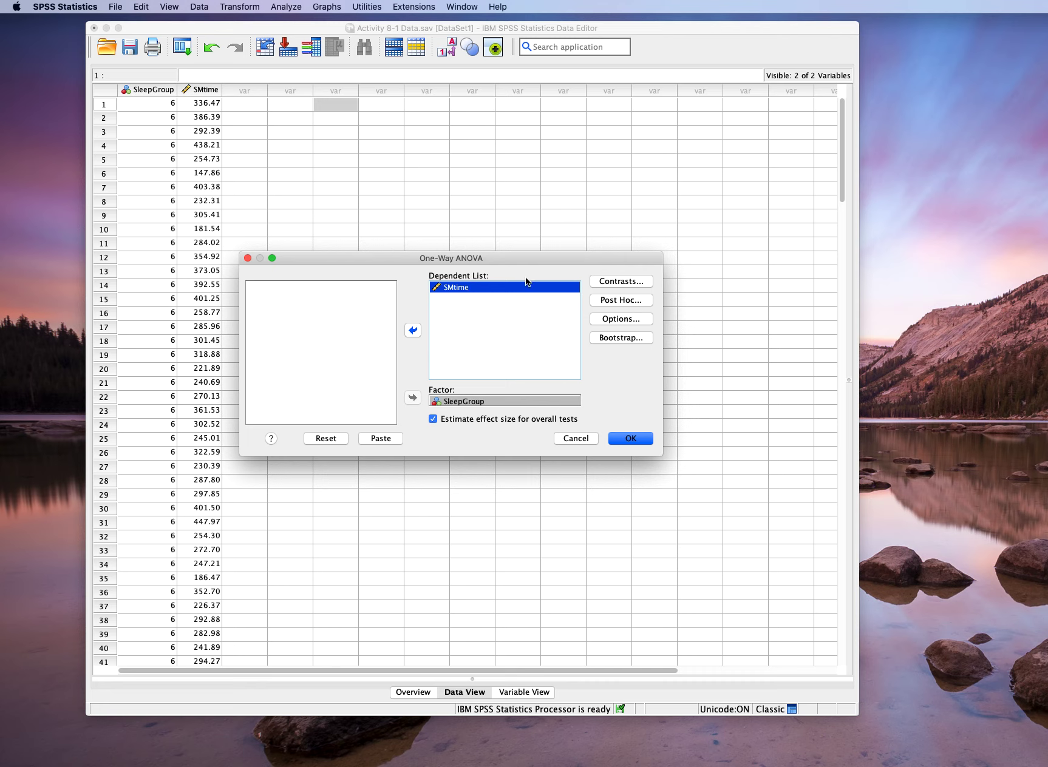
# - Choose LSD as the only post hoc multiple comparison test, leaving Tukey off
pyautogui.click(621, 300)
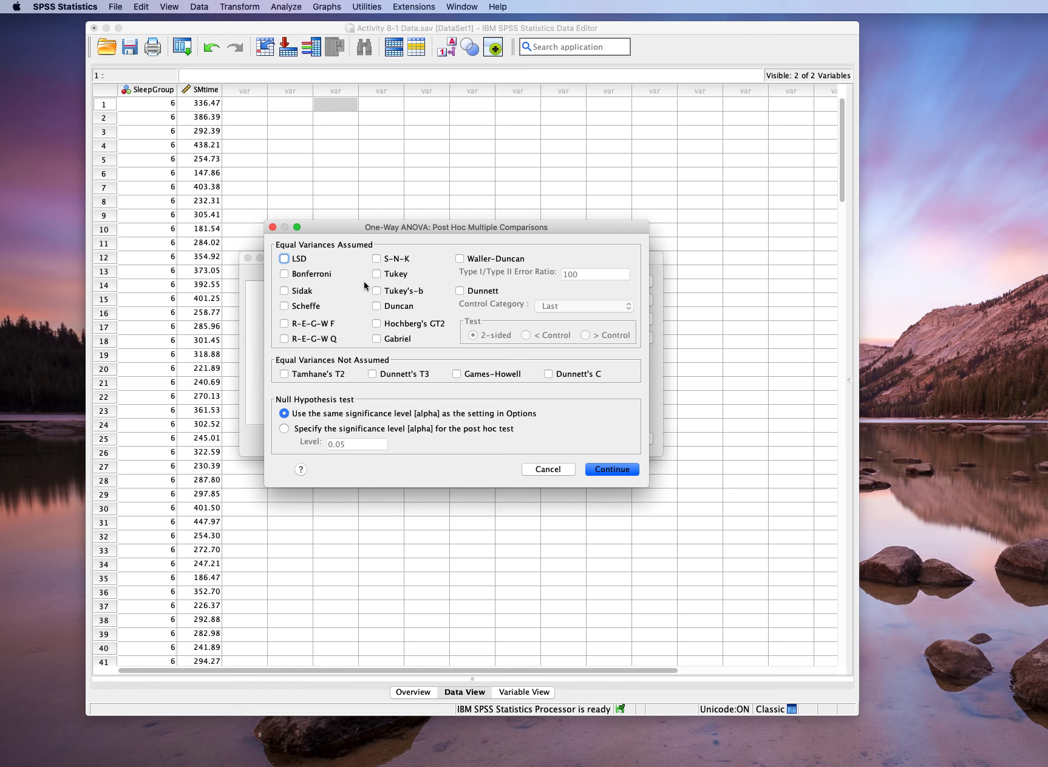
pyautogui.click(292, 261)
pyautogui.click(393, 275)
pyautogui.click(376, 273)
pyautogui.click(611, 470)
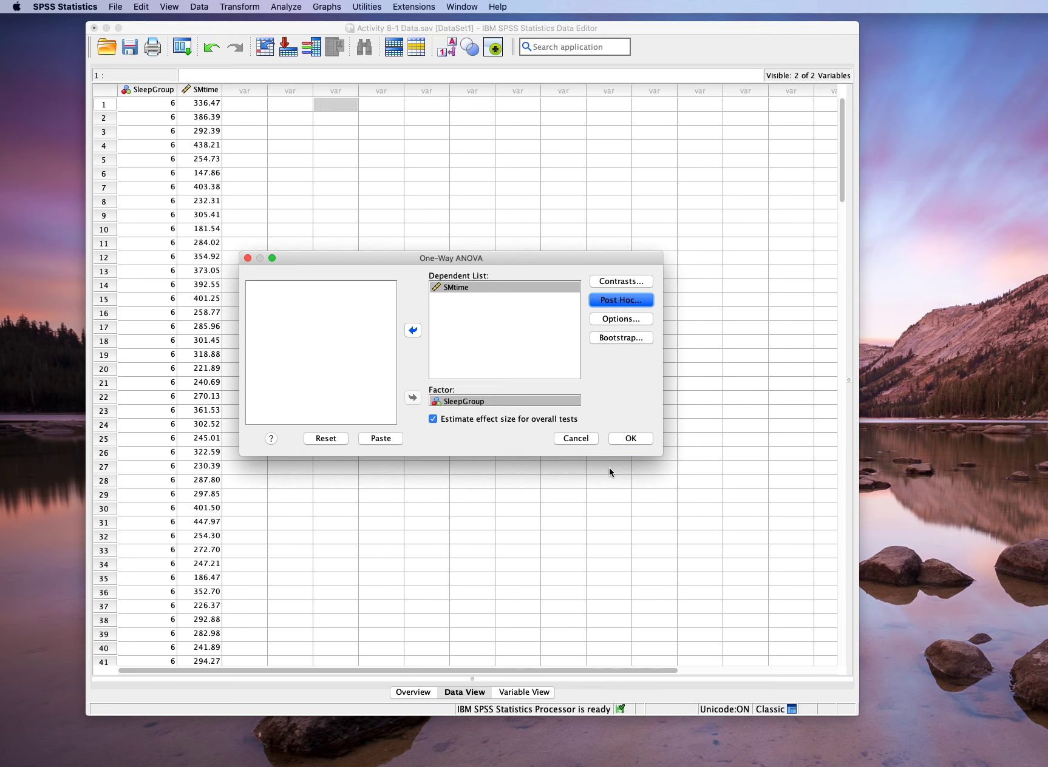
# - Request descriptive statistics and the homogeneity of variance test, and run the One-Way ANOVA
pyautogui.click(613, 320)
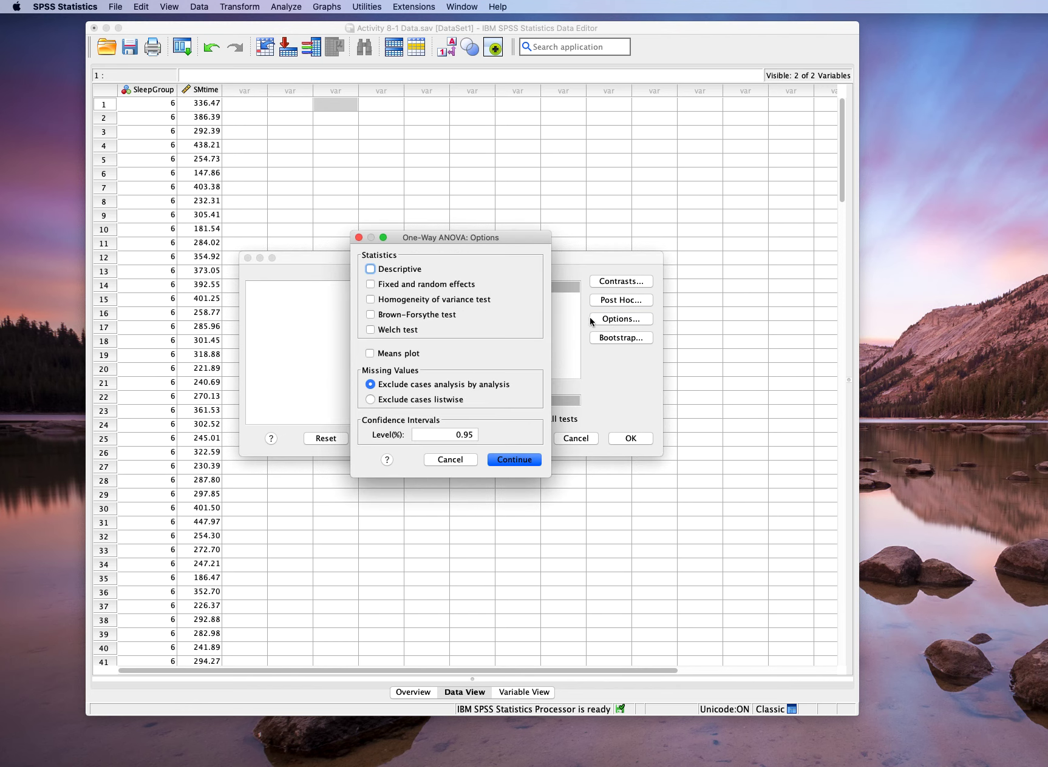
pyautogui.click(370, 271)
pyautogui.click(370, 300)
pyautogui.click(515, 460)
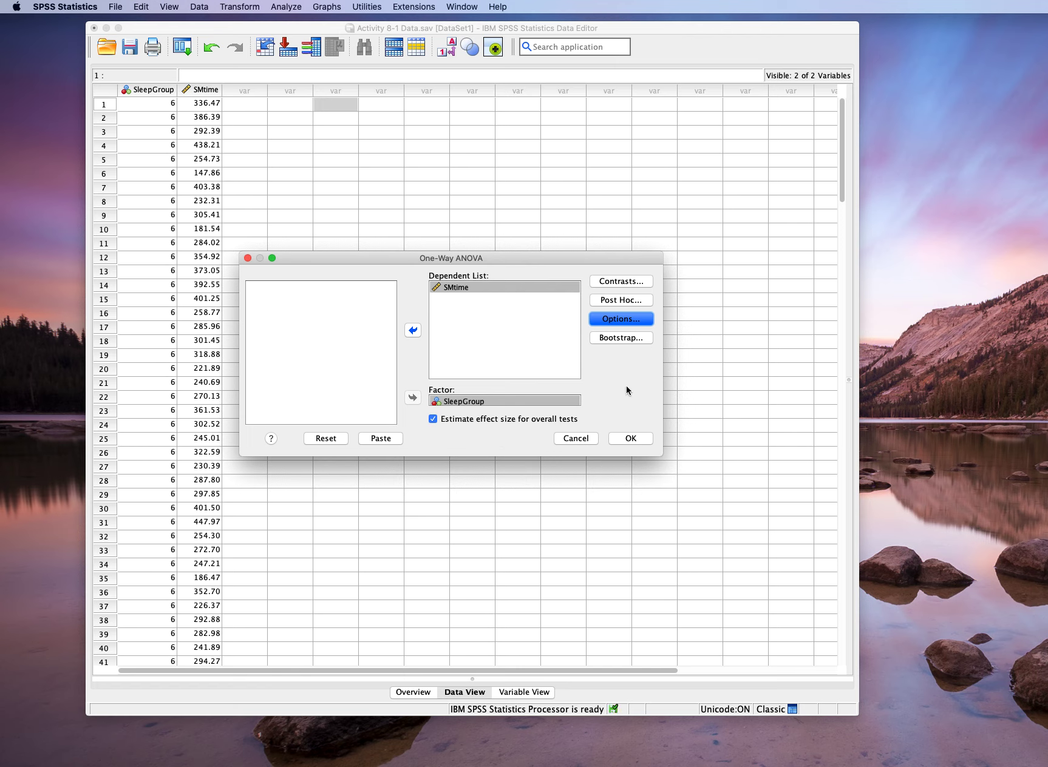
pyautogui.click(634, 438)
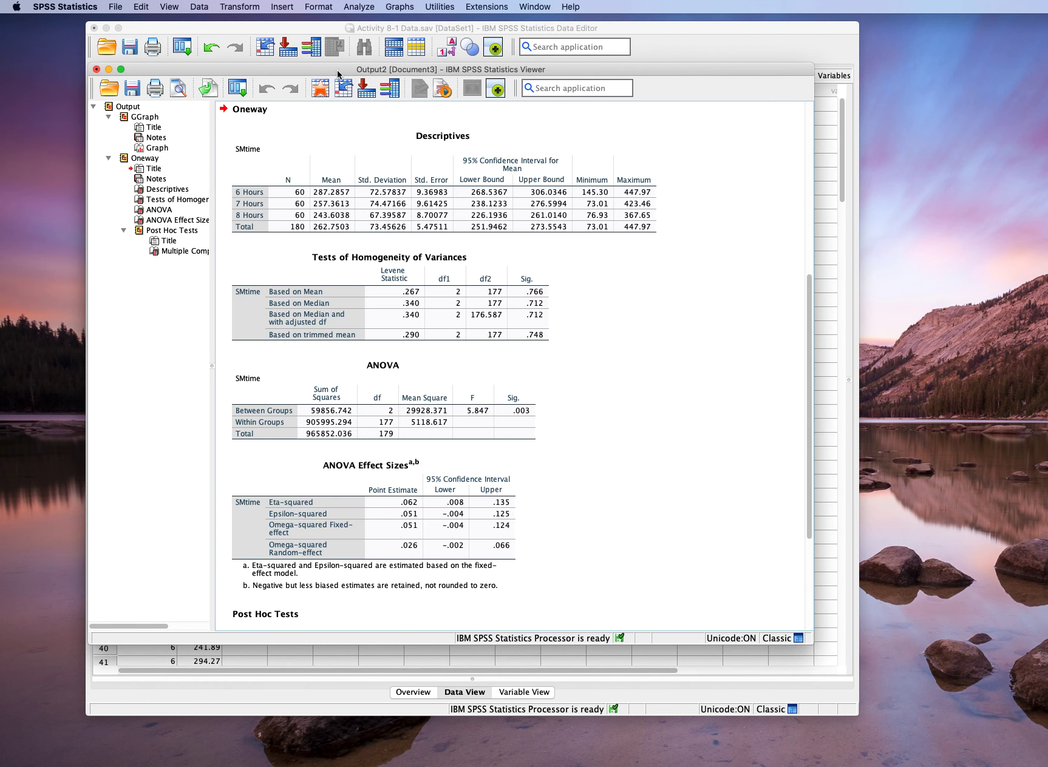
# - Review the SMtime bar chart and the Descriptives table for the three sleep groups in the output
pyautogui.moveTo(339, 69); pyautogui.dragTo(325, 48)
pyautogui.scroll(5, 413, 190)
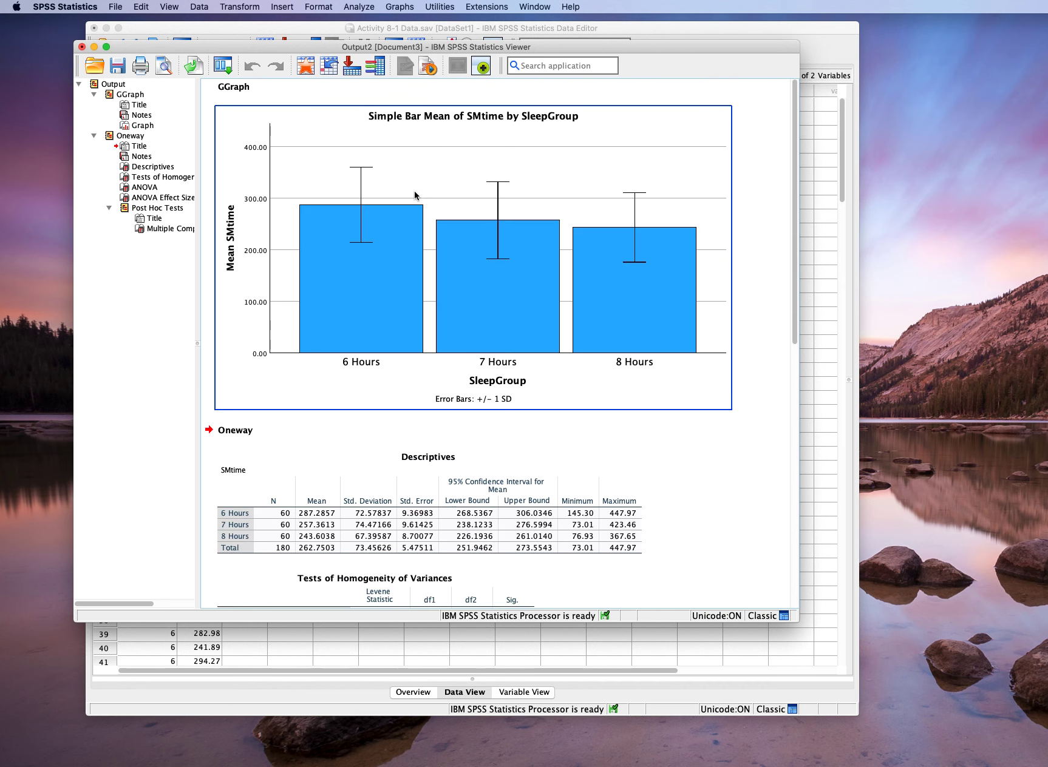
pyautogui.scroll(-5, 561, 282)
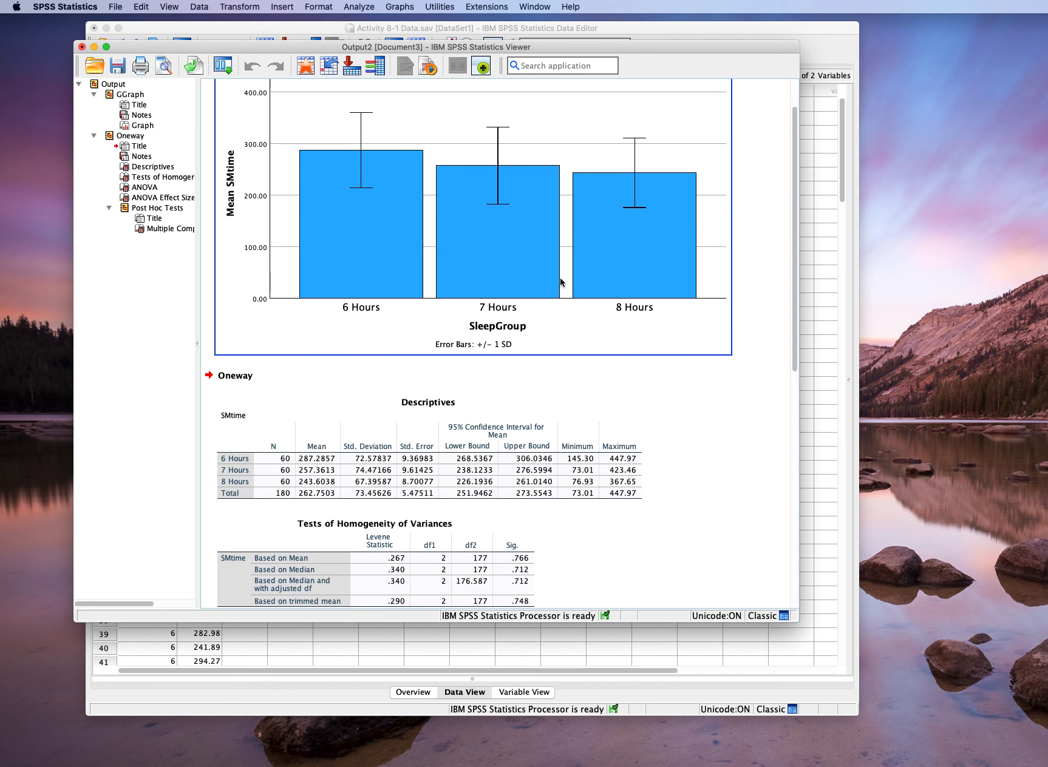
pyautogui.click(472, 201)
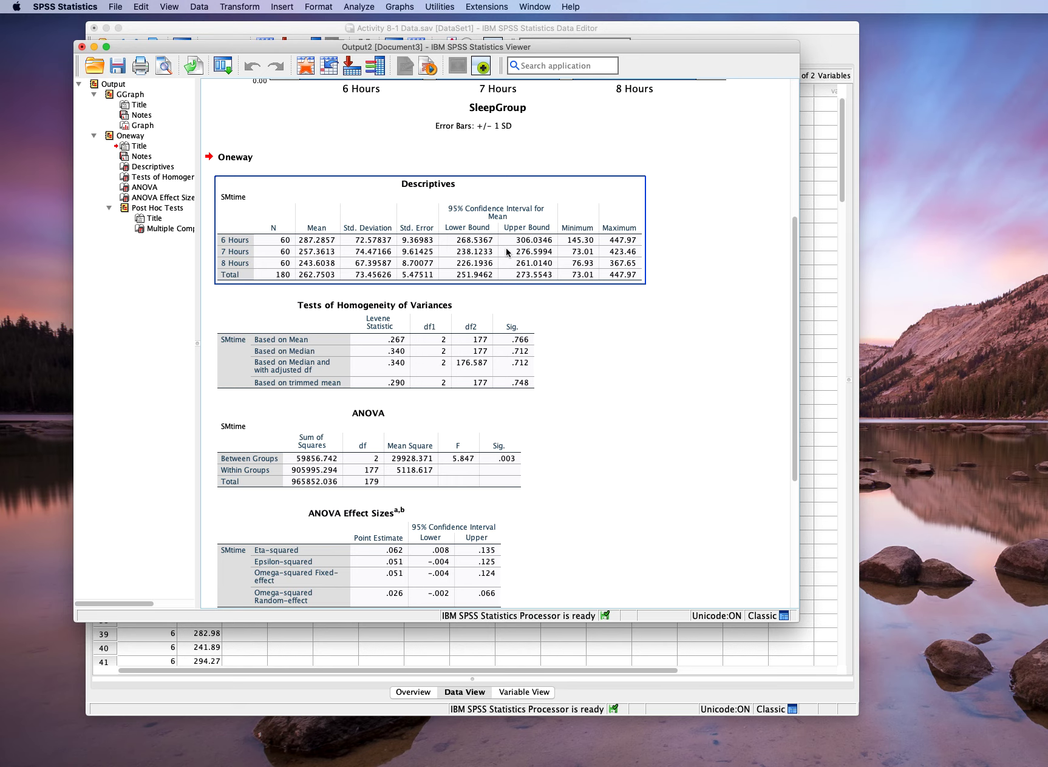
pyautogui.click(695, 269)
# - Examine the Tests of Homogeneity of Variances significance values against the group standard deviations in the Descriptives table
pyautogui.scroll(-3, 697, 270)
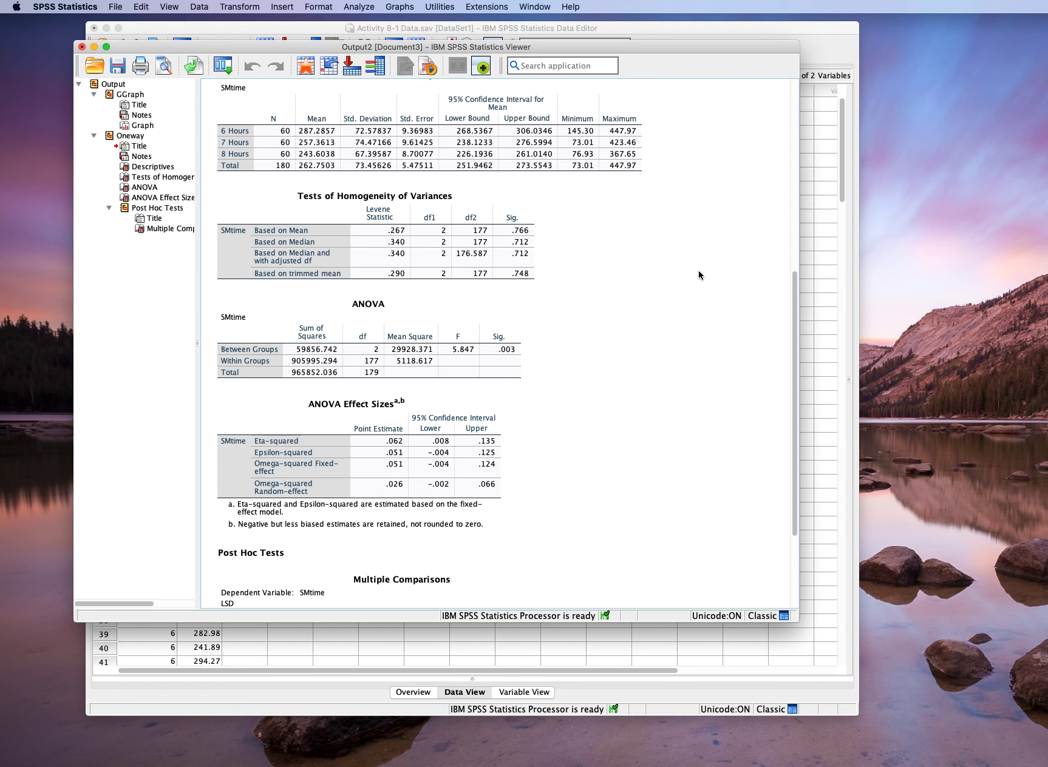
pyautogui.click(362, 246)
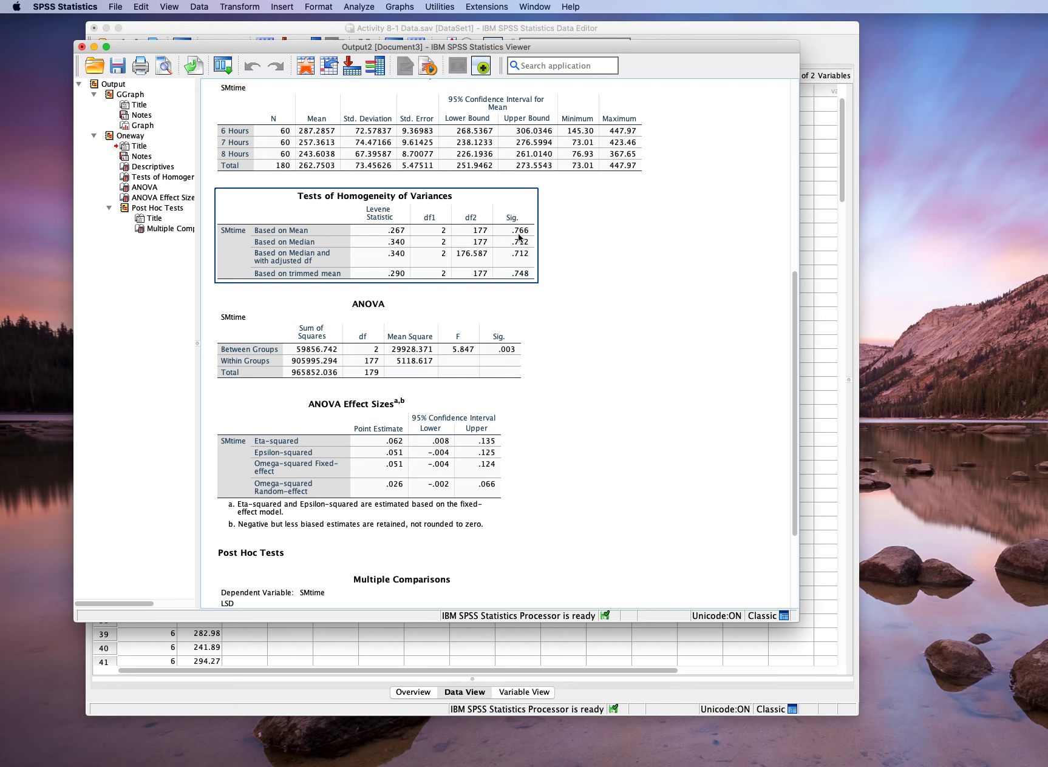
pyautogui.click(387, 154)
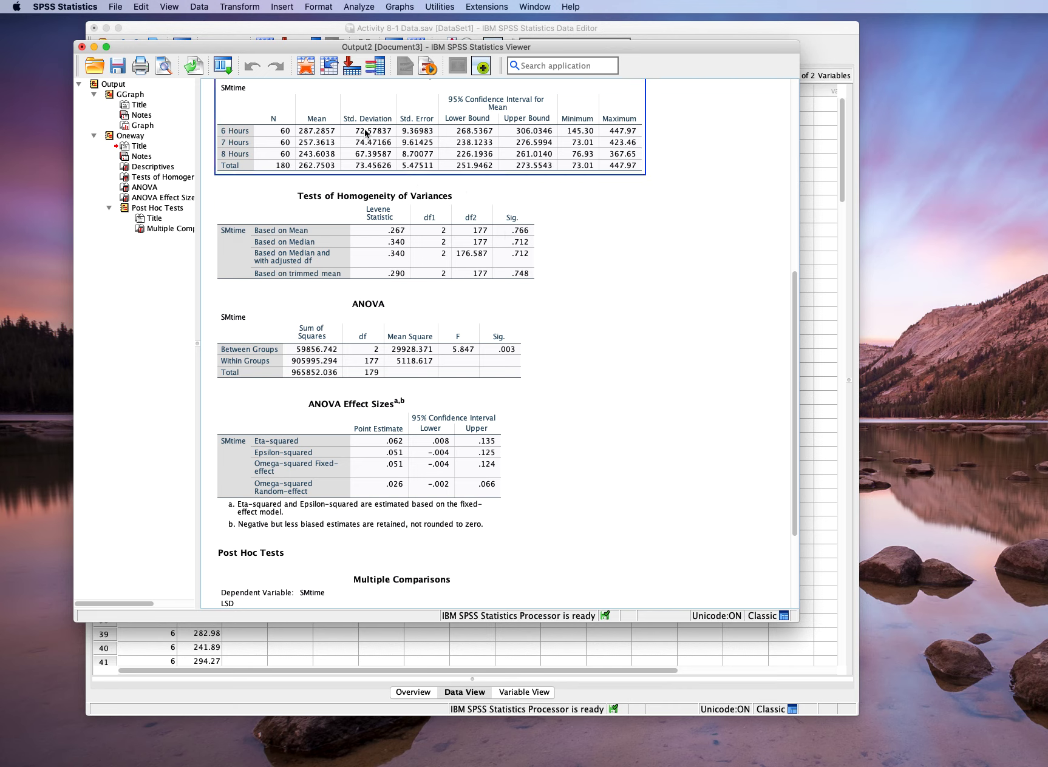
pyautogui.click(526, 250)
pyautogui.click(416, 169)
pyautogui.click(476, 219)
pyautogui.click(539, 231)
pyautogui.click(508, 241)
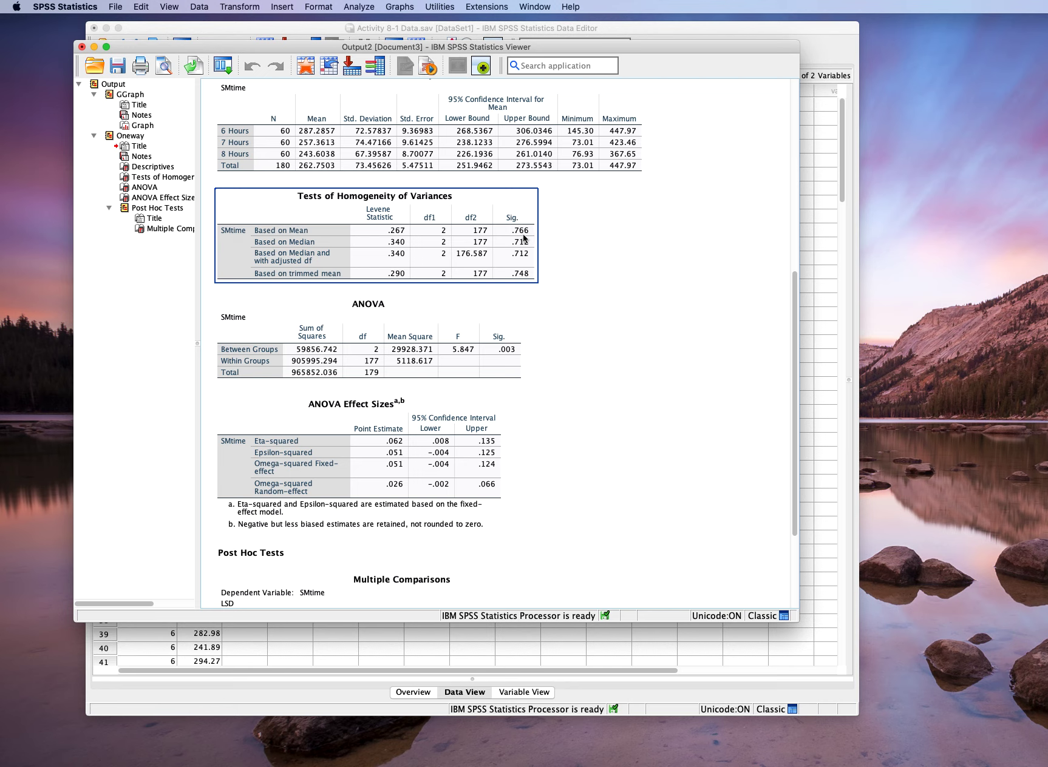
pyautogui.click(360, 156)
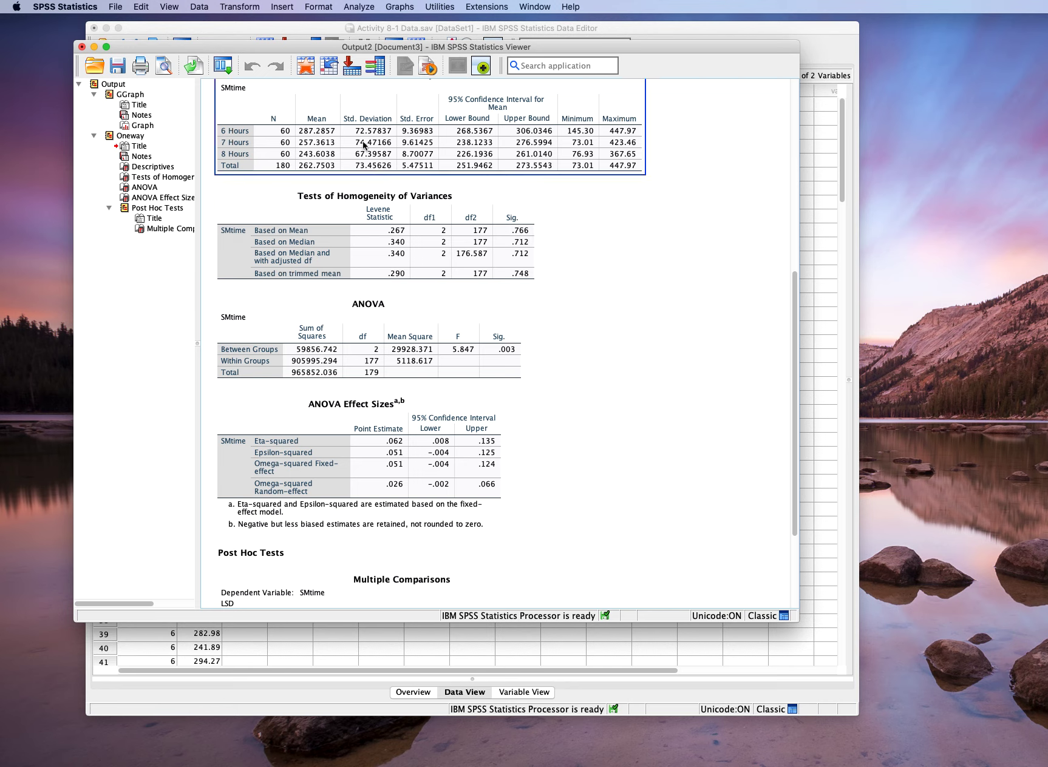
pyautogui.click(515, 231)
pyautogui.click(613, 245)
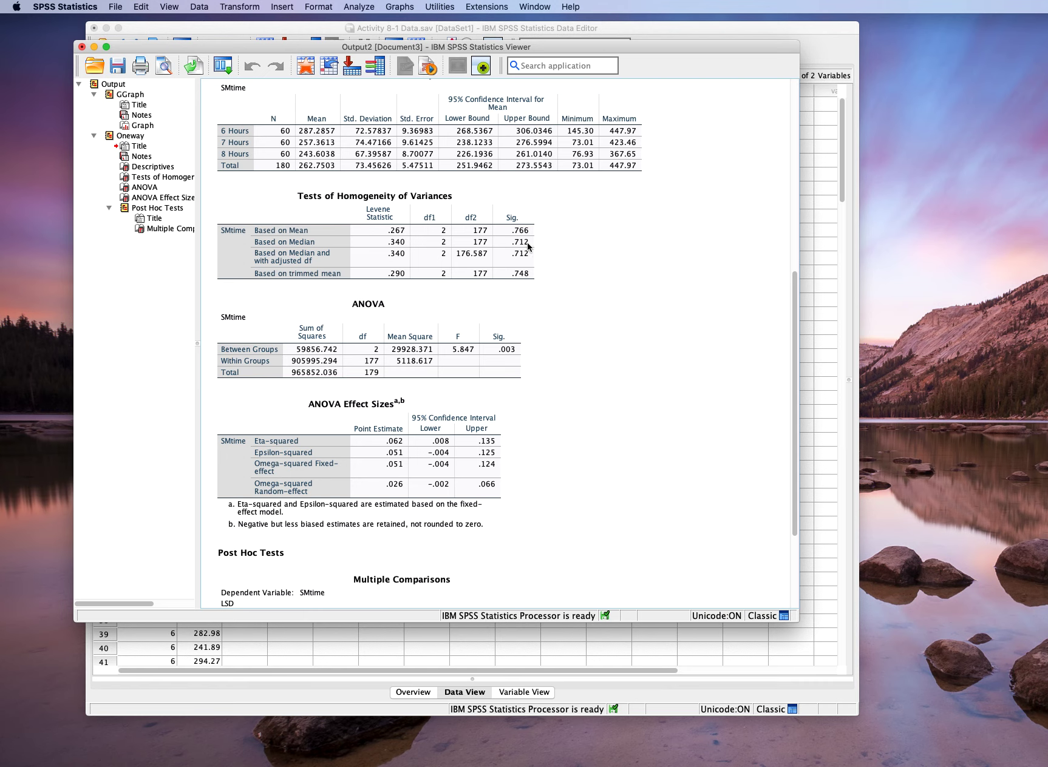
pyautogui.click(526, 243)
pyautogui.click(599, 265)
# - Examine the ANOVA table's between-groups and within-groups rows, including degrees of freedom, mean squares, F and significance
pyautogui.scroll(-3, 602, 262)
pyautogui.click(374, 231)
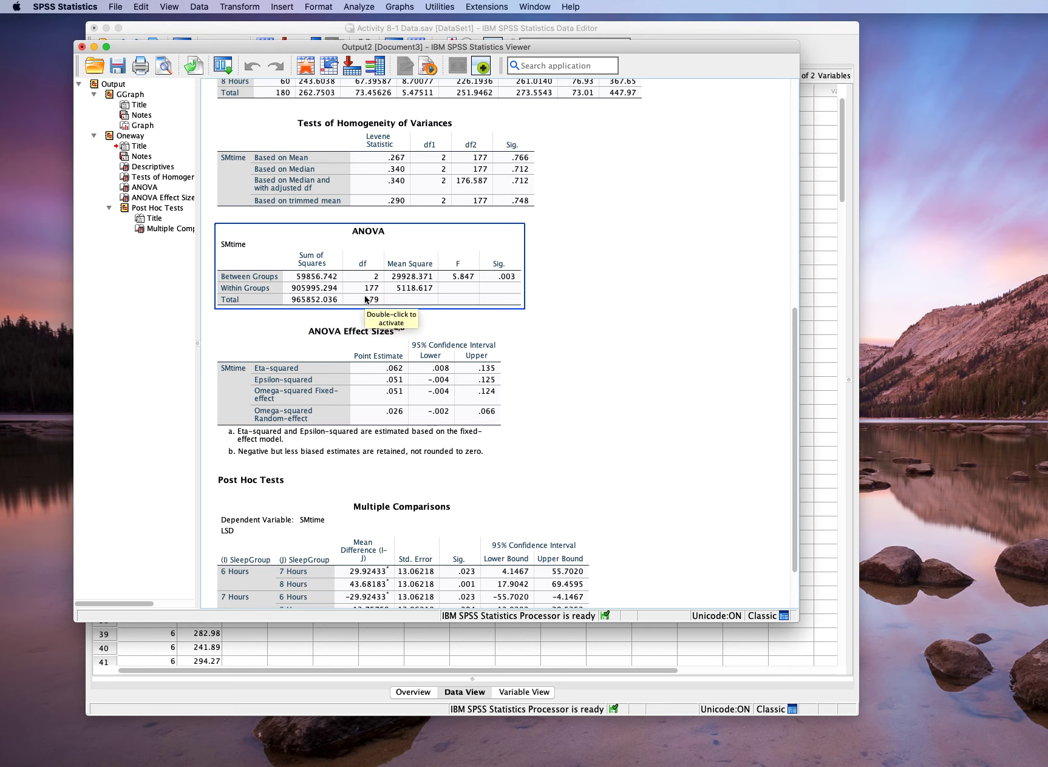
pyautogui.click(547, 294)
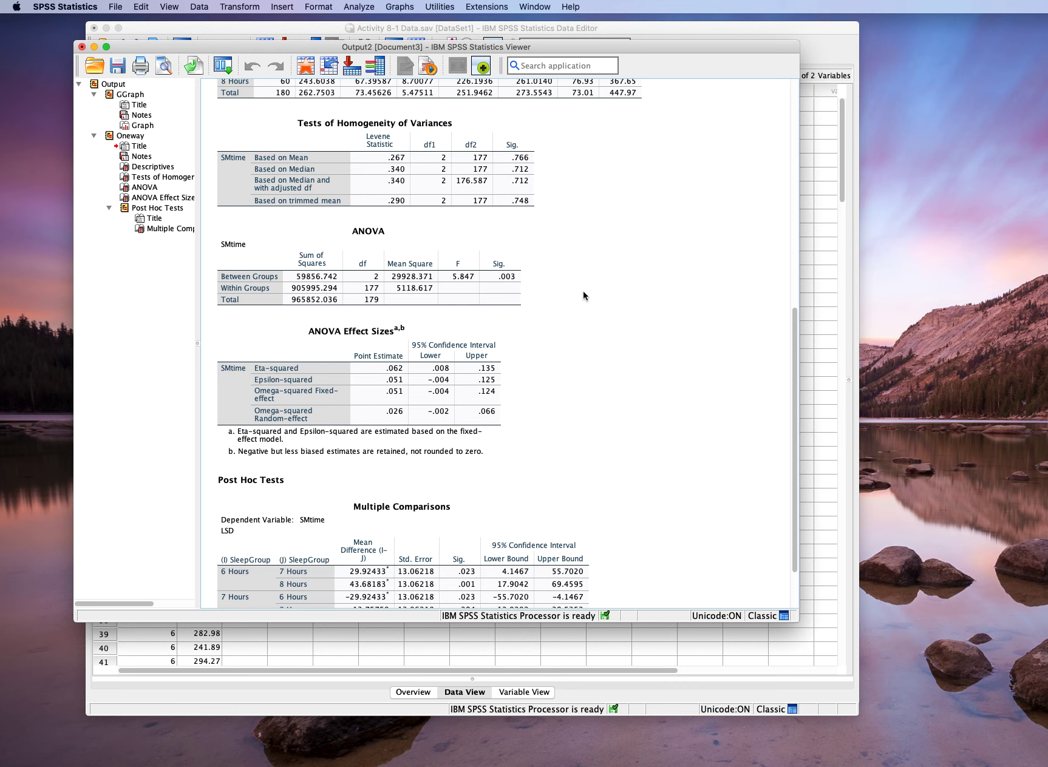
pyautogui.click(271, 284)
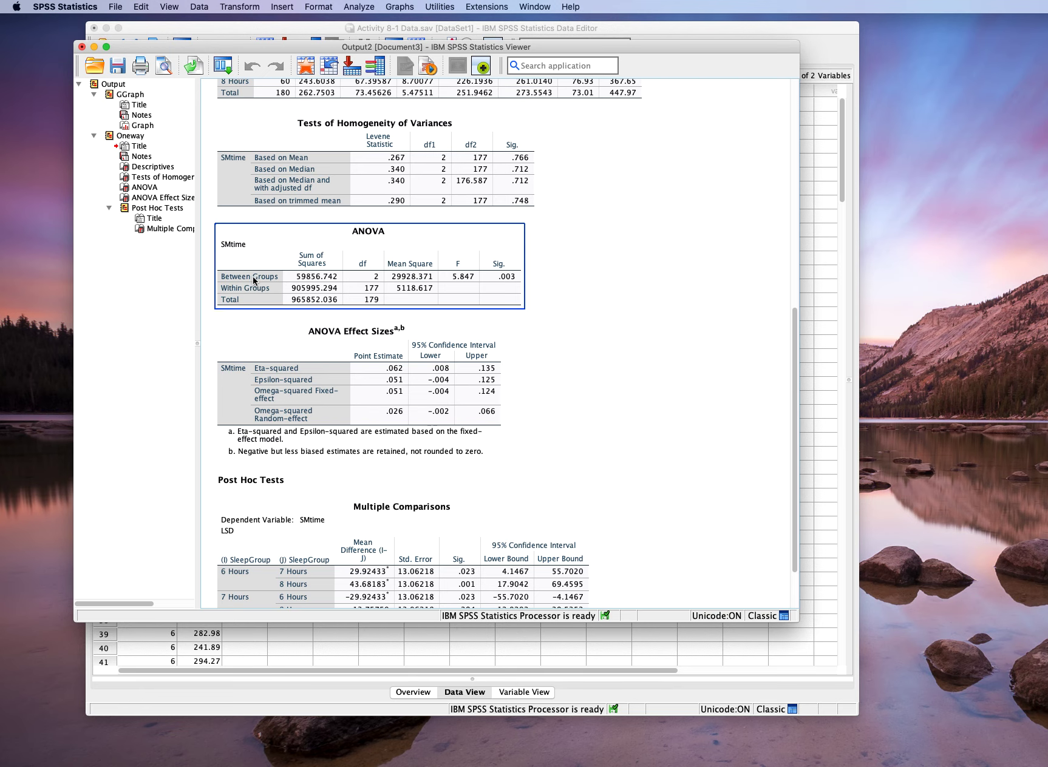
pyautogui.scroll(3, 266, 277)
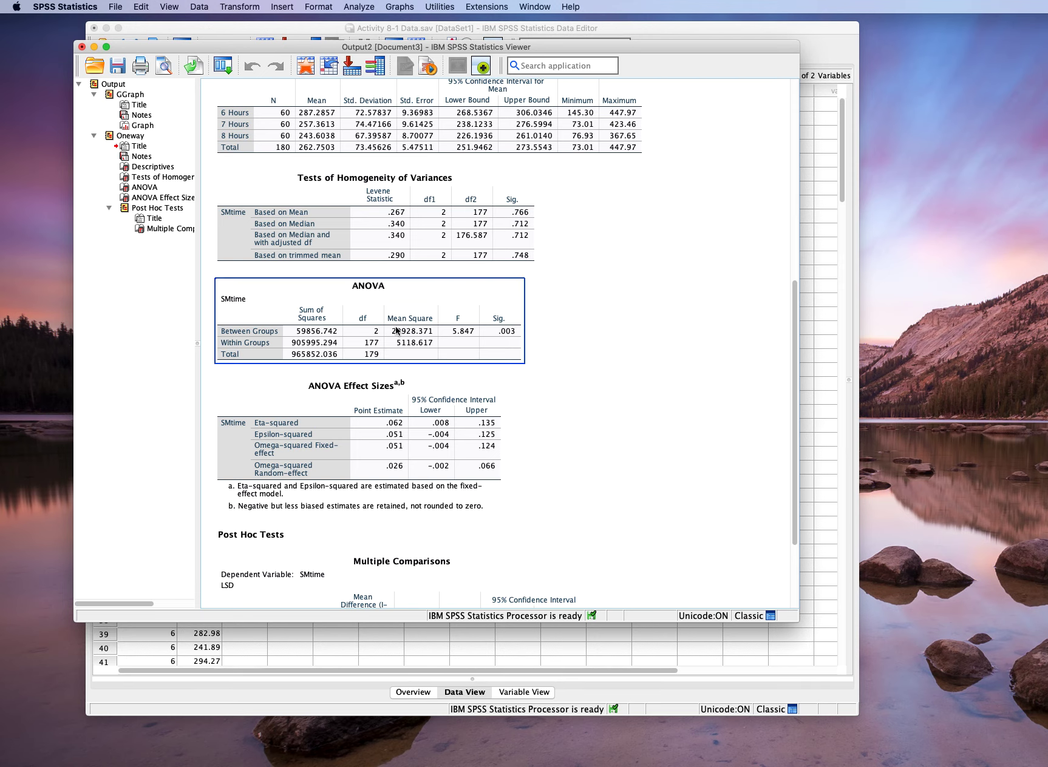
pyautogui.scroll(-3, 584, 348)
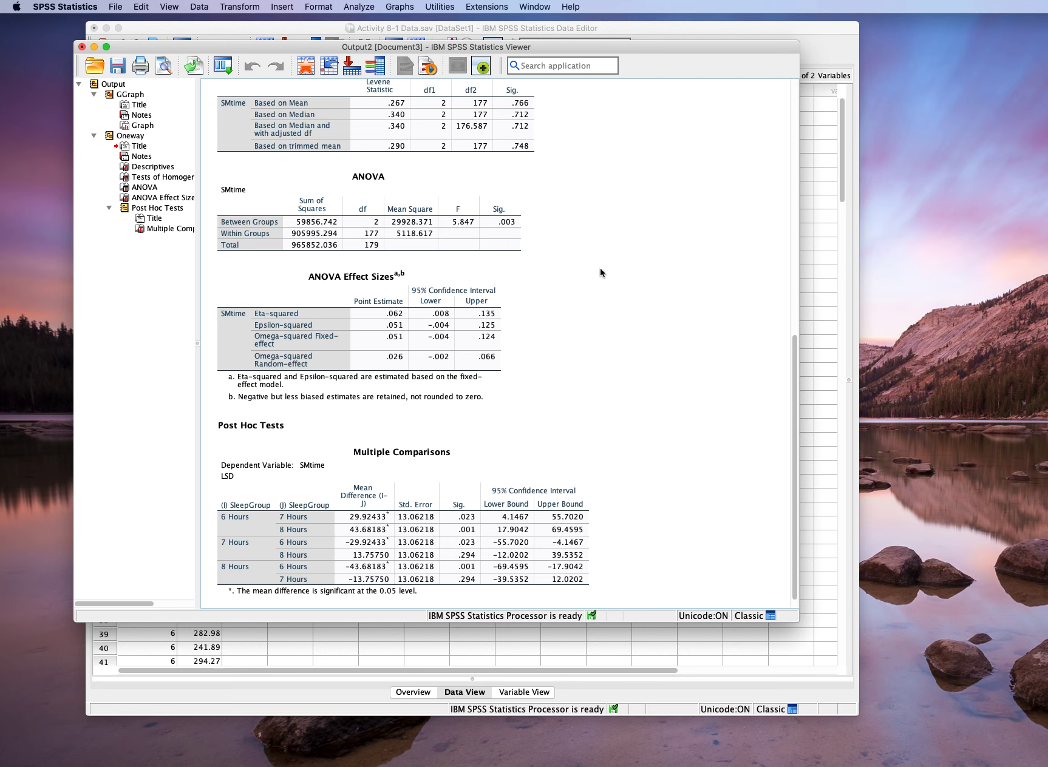
pyautogui.click(363, 6)
pyautogui.moveTo(382, 77)
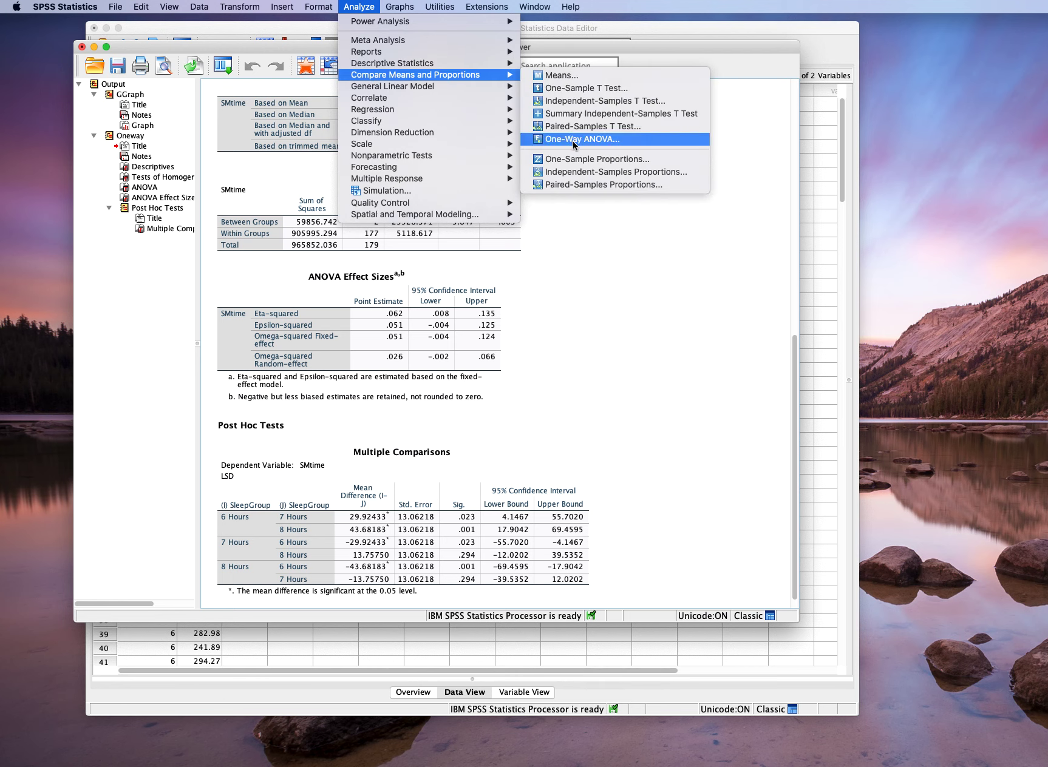
pyautogui.click(719, 272)
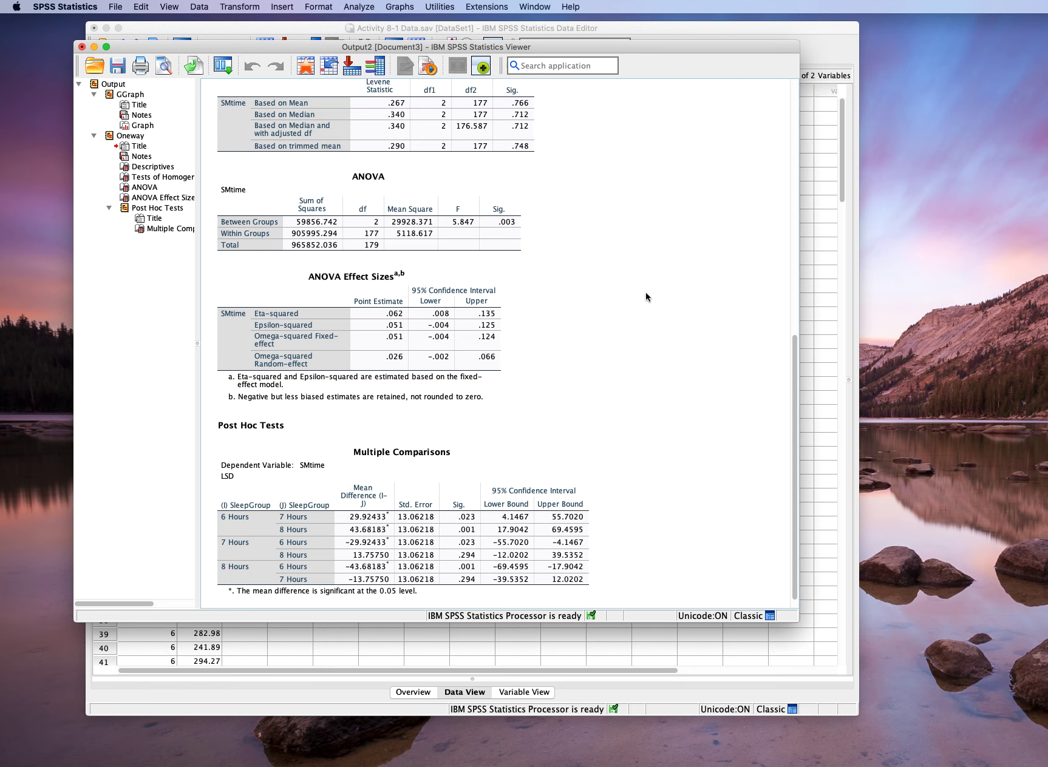
# - Examine the ANOVA Effect Sizes table, including the eta-squared point estimate and its confidence interval
pyautogui.click(292, 319)
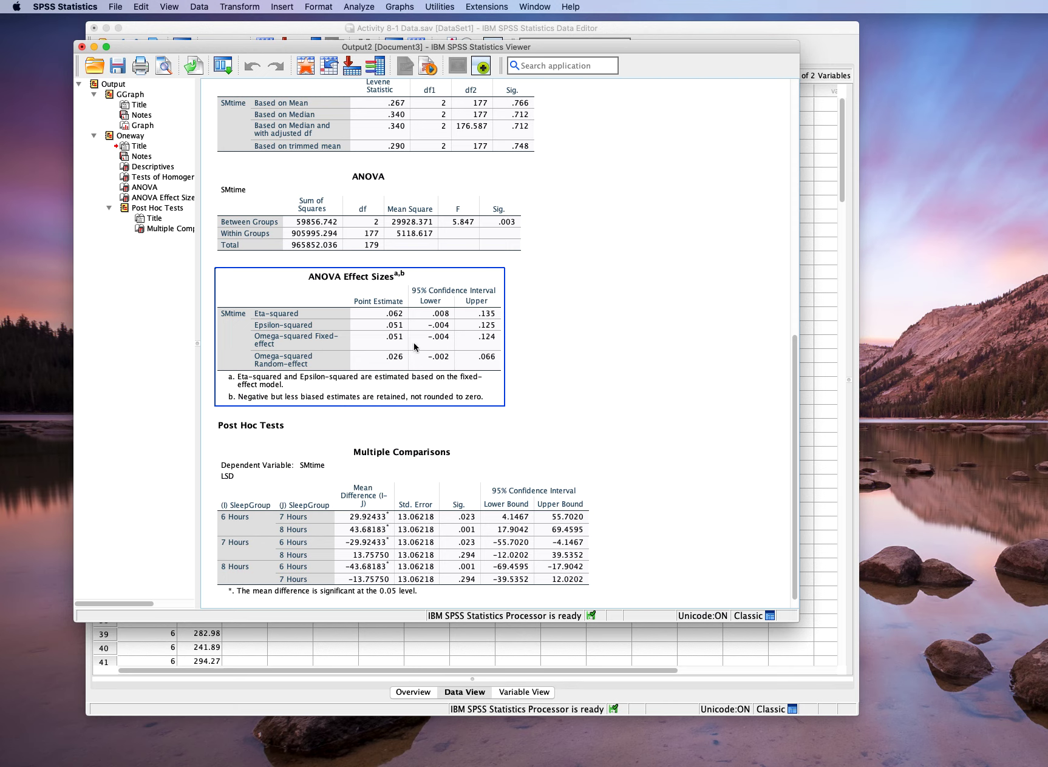
pyautogui.click(528, 343)
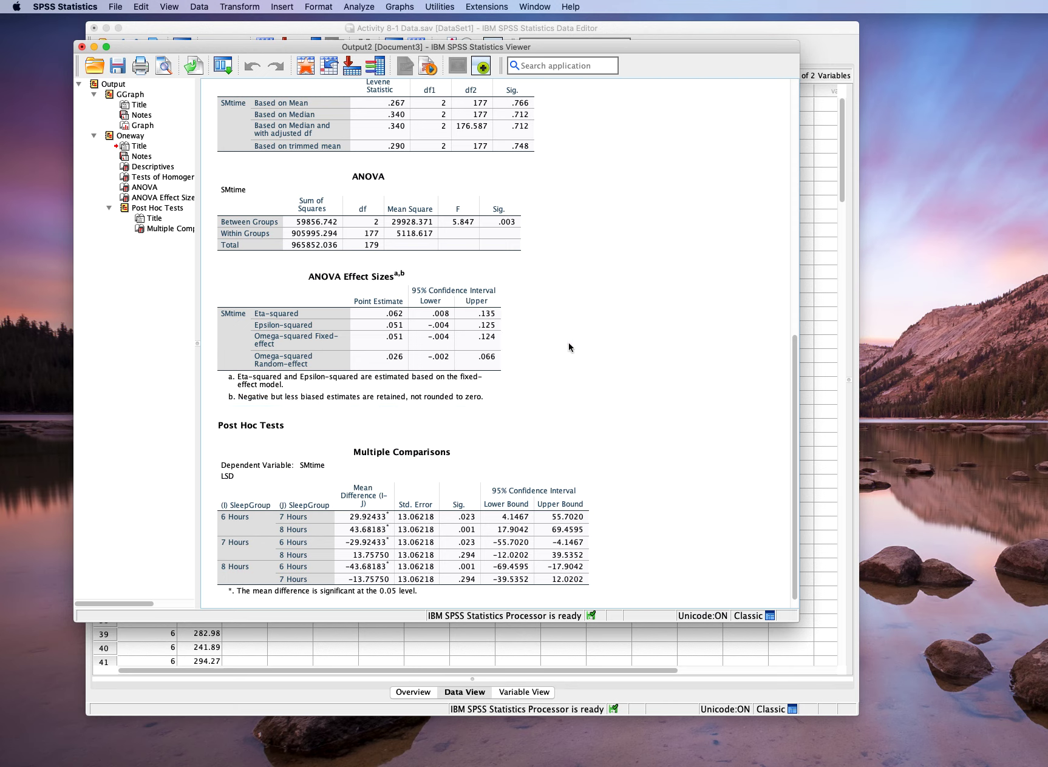
pyautogui.click(461, 344)
pyautogui.click(543, 351)
pyautogui.click(291, 324)
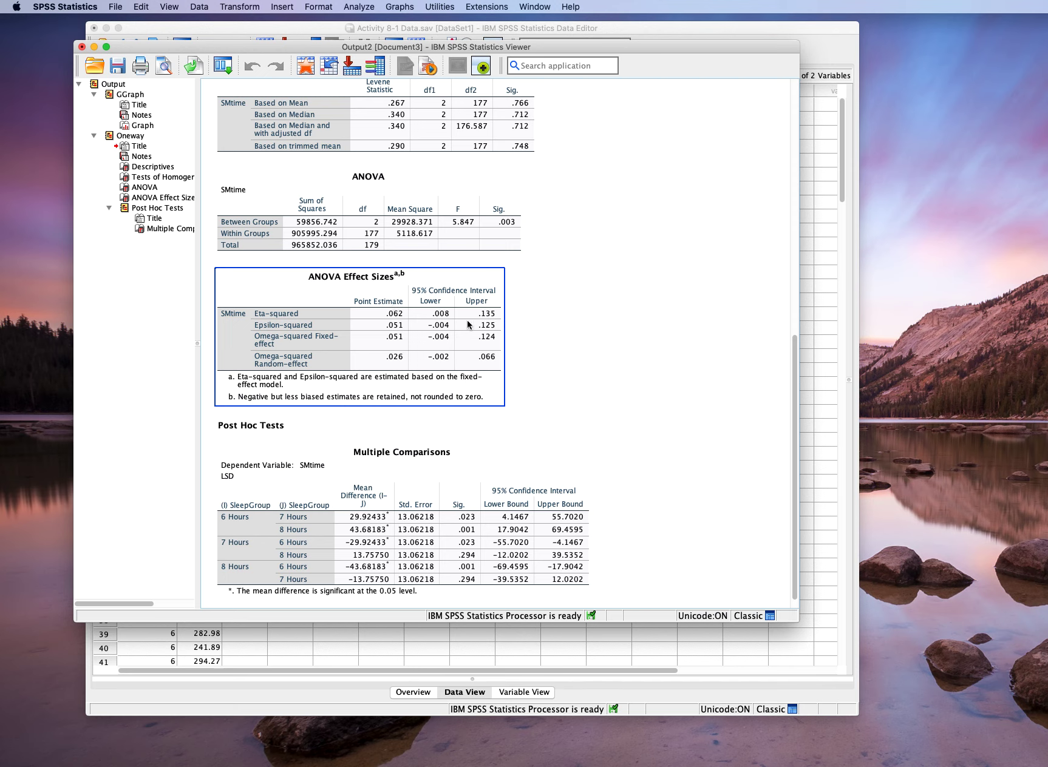
pyautogui.click(604, 334)
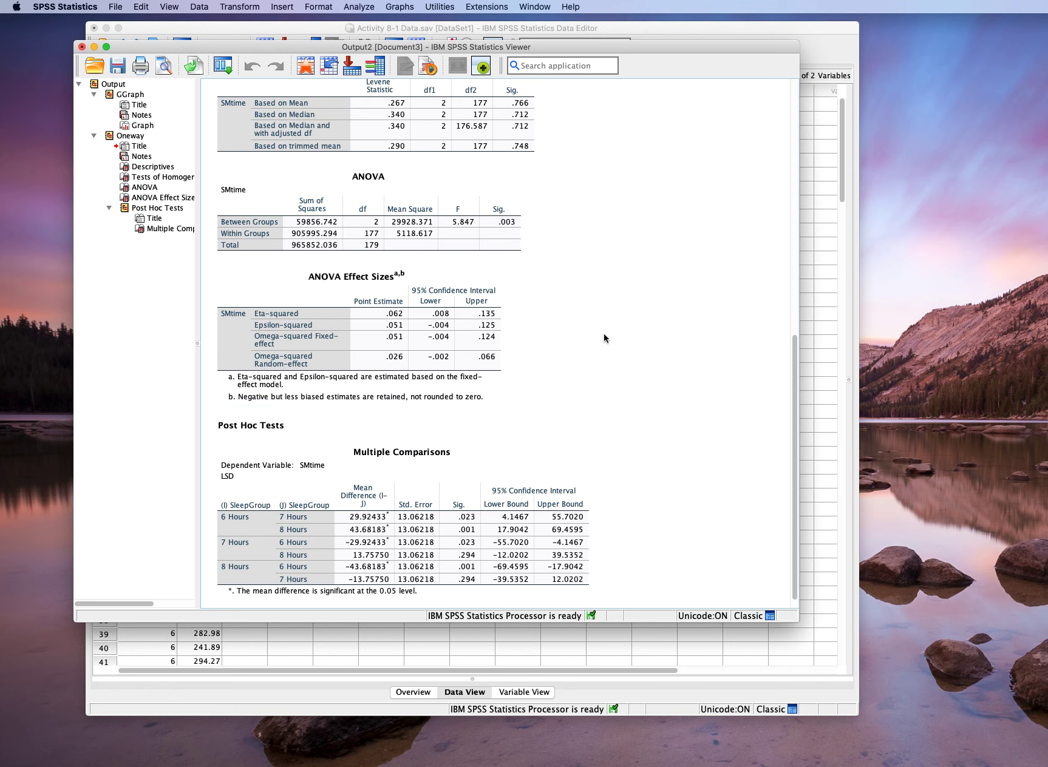
# - Examine the LSD Multiple Comparisons rows comparing 6 Hours with 7 and 8 Hours, cross-checking the group means in the Descriptives table
pyautogui.scroll(-1, 610, 330)
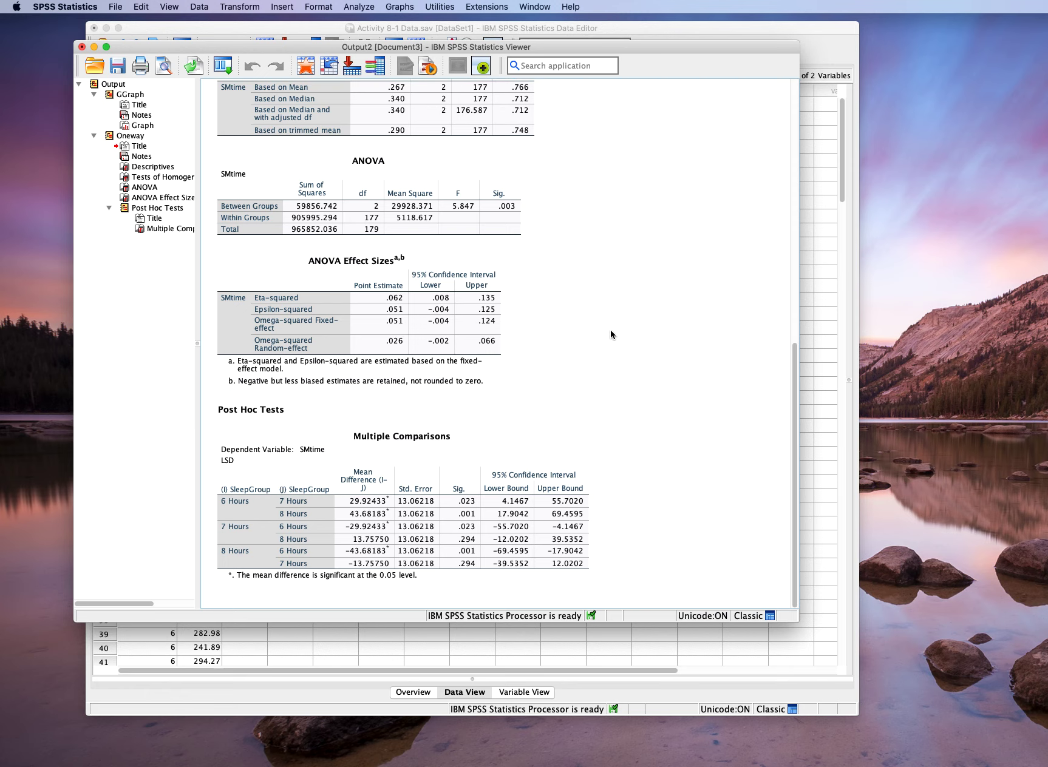
pyautogui.click(435, 458)
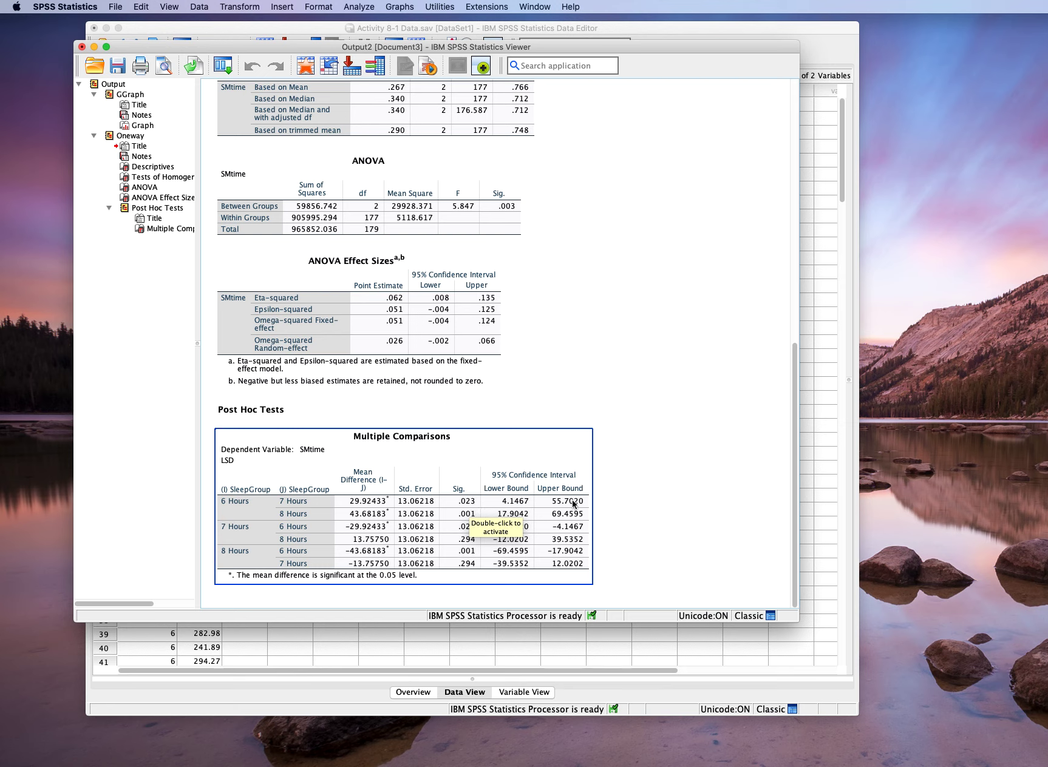
pyautogui.click(661, 496)
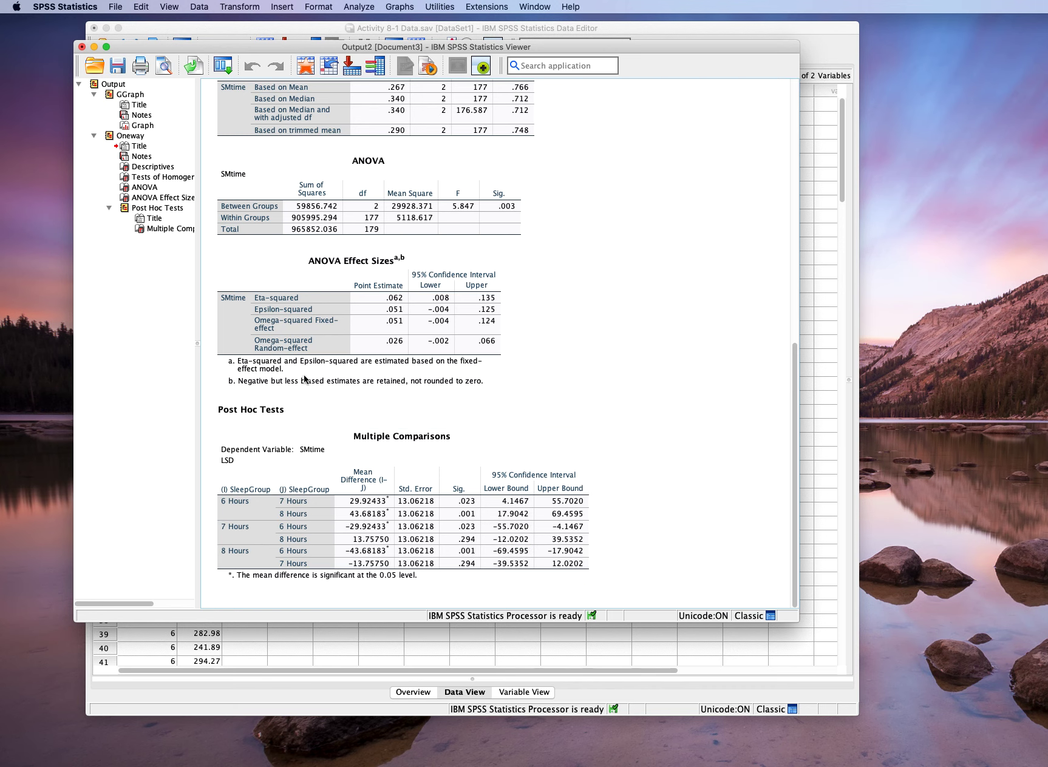
pyautogui.scroll(10, 293, 485)
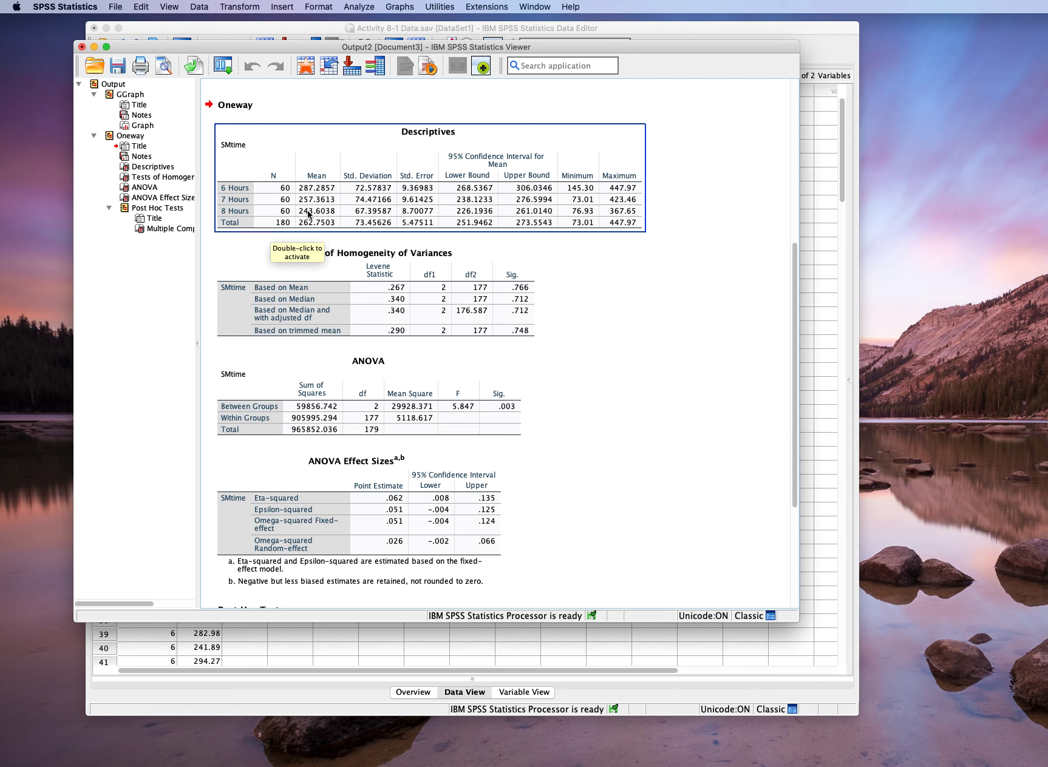
pyautogui.scroll(-5, 625, 358)
pyautogui.click(541, 480)
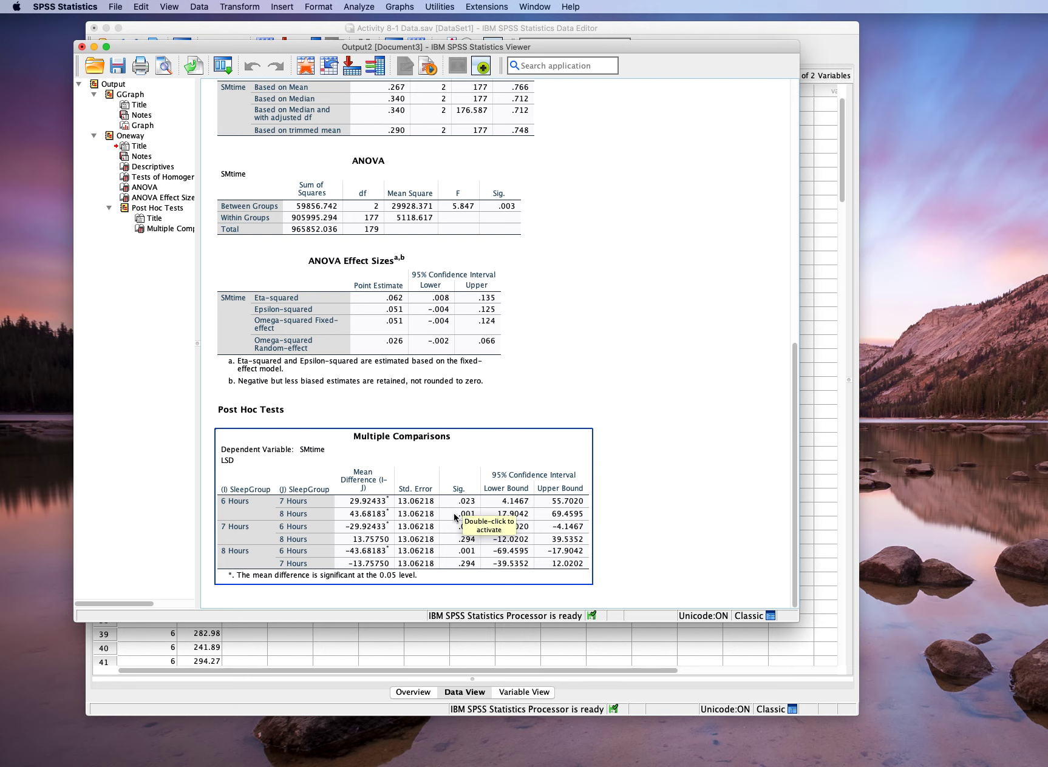
pyautogui.click(706, 517)
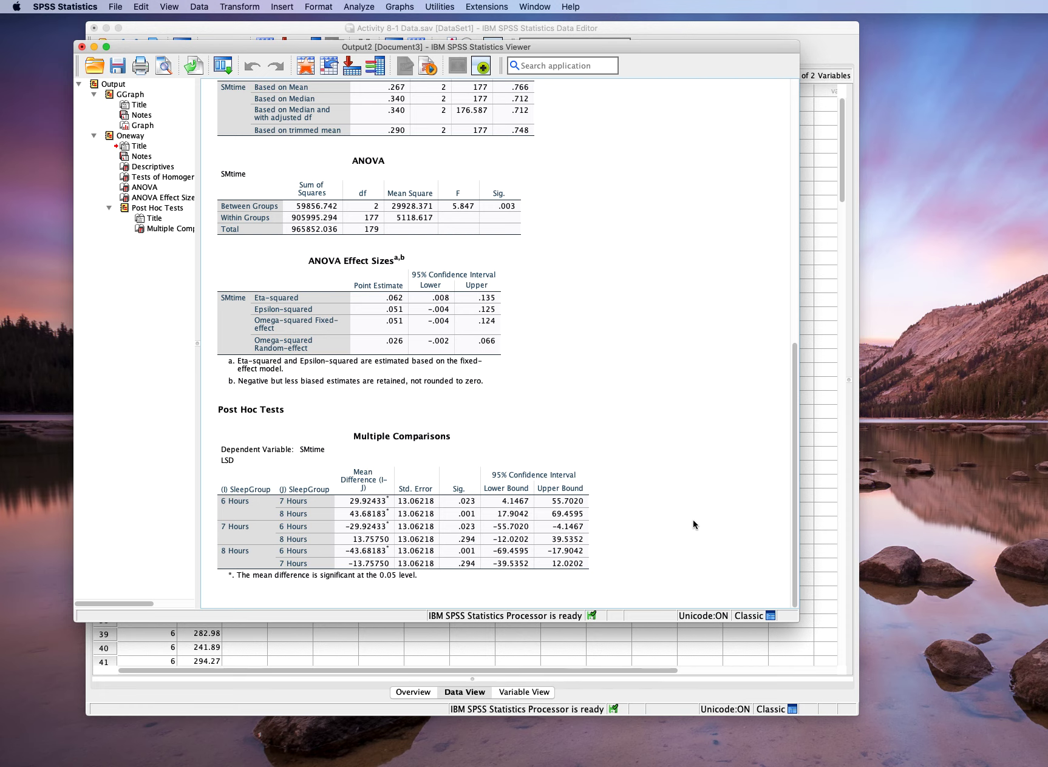
pyautogui.click(499, 546)
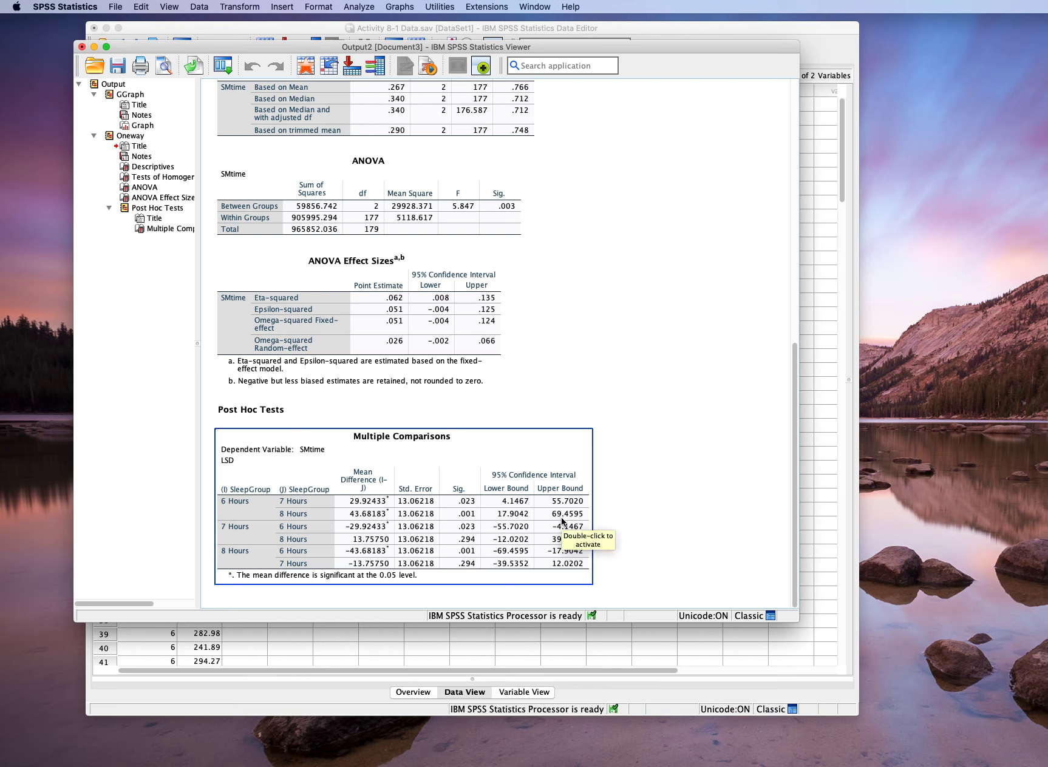
pyautogui.click(702, 518)
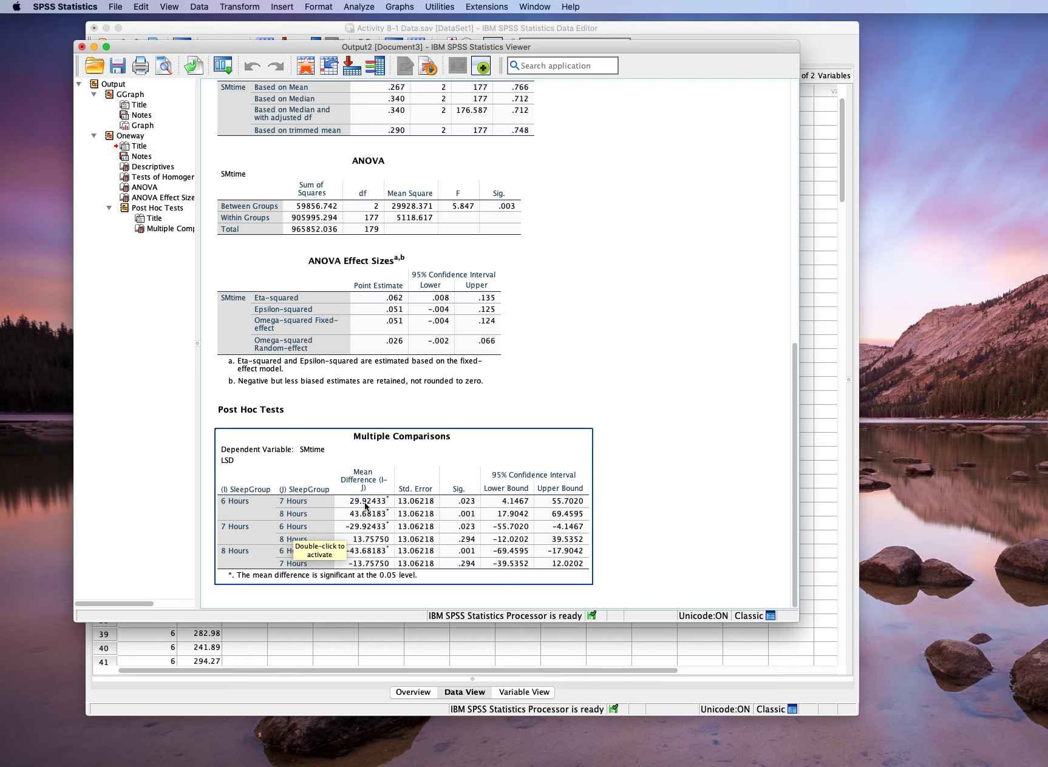
pyautogui.click(650, 504)
pyautogui.click(359, 529)
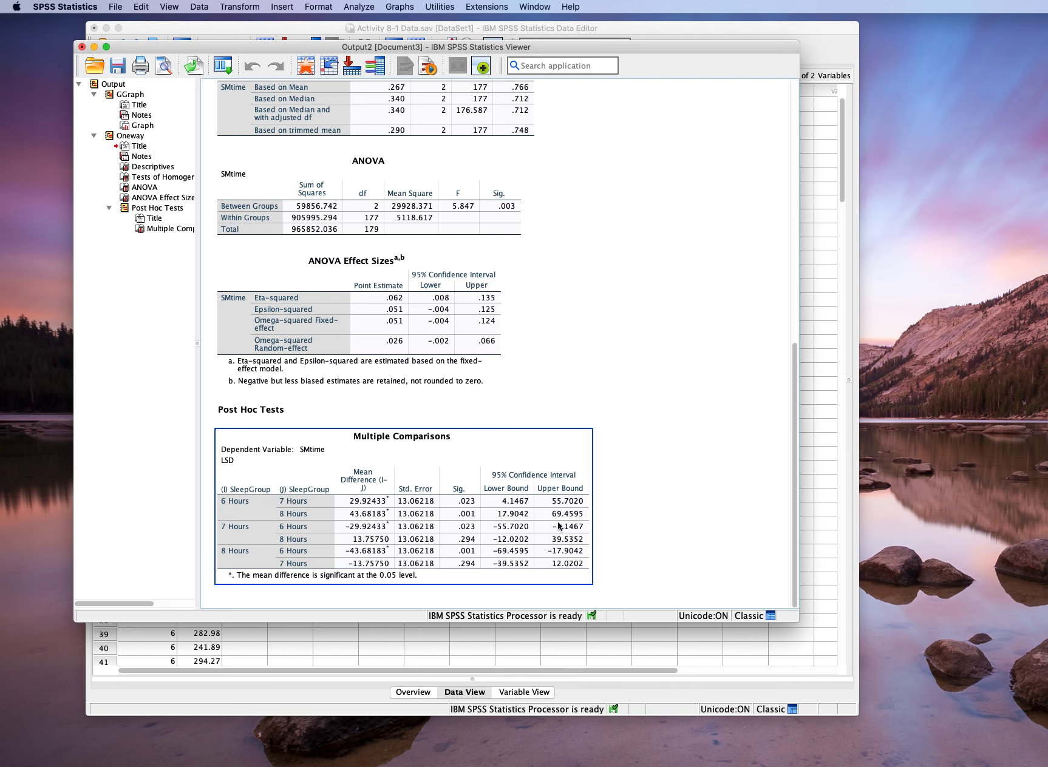
pyautogui.click(618, 534)
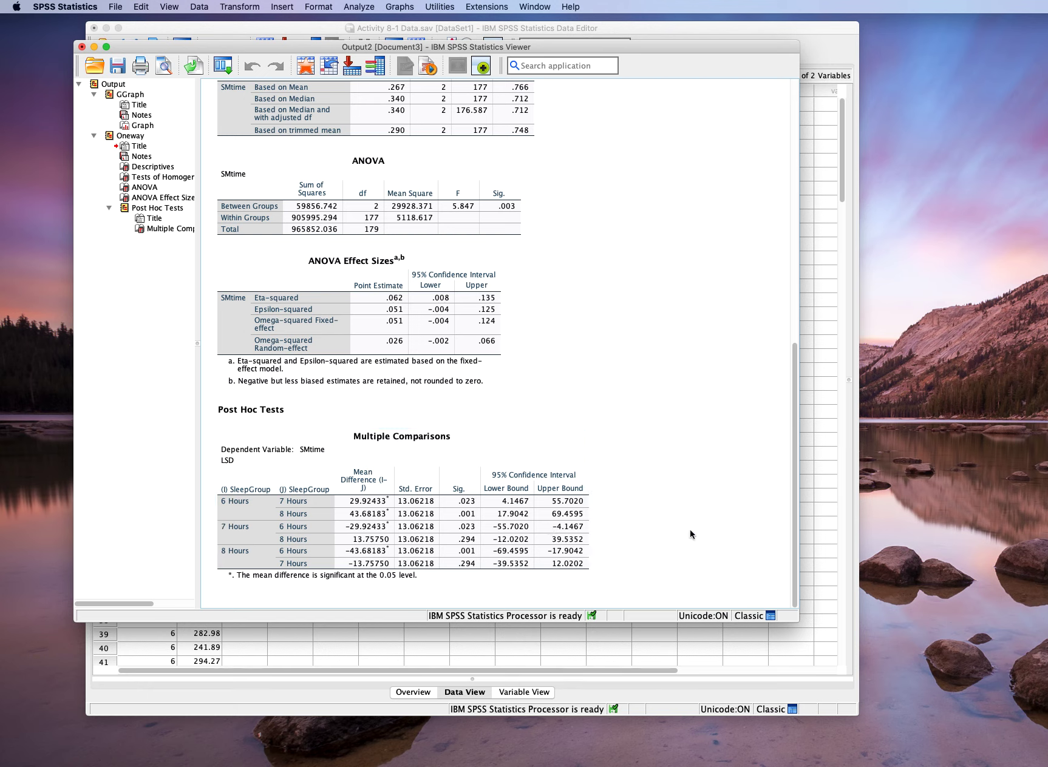
# - Examine the significance and mean difference for the 7 Hours versus 8 Hours comparison in the Multiple Comparisons table
pyautogui.click(526, 540)
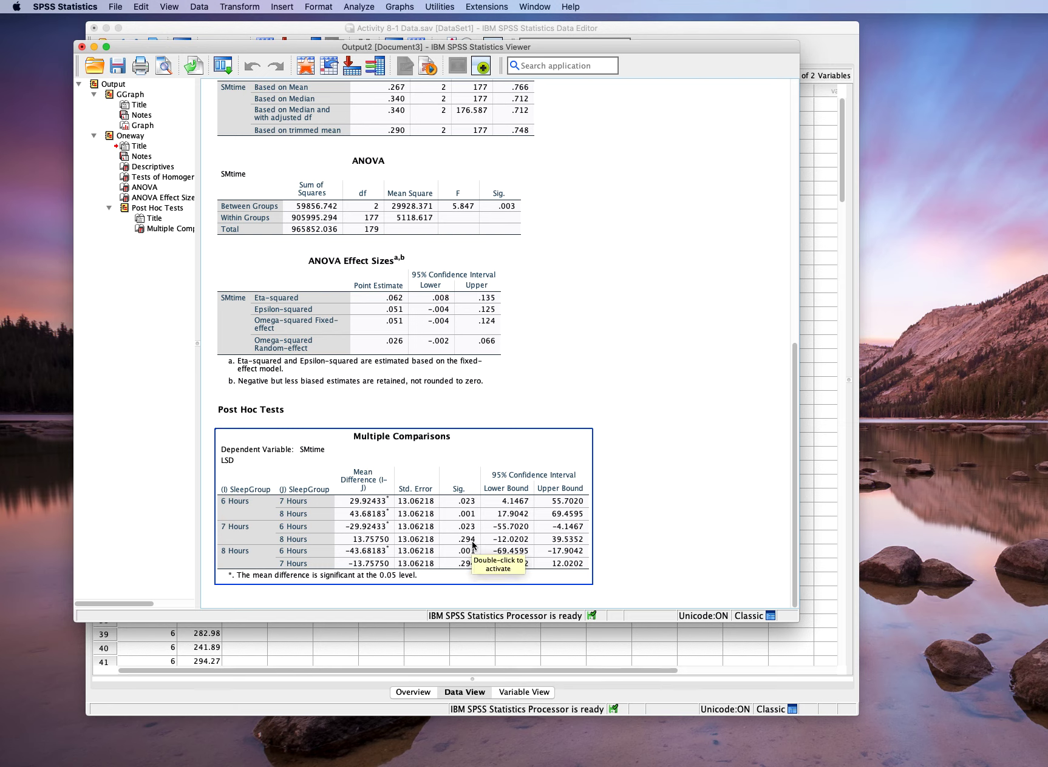
pyautogui.click(681, 536)
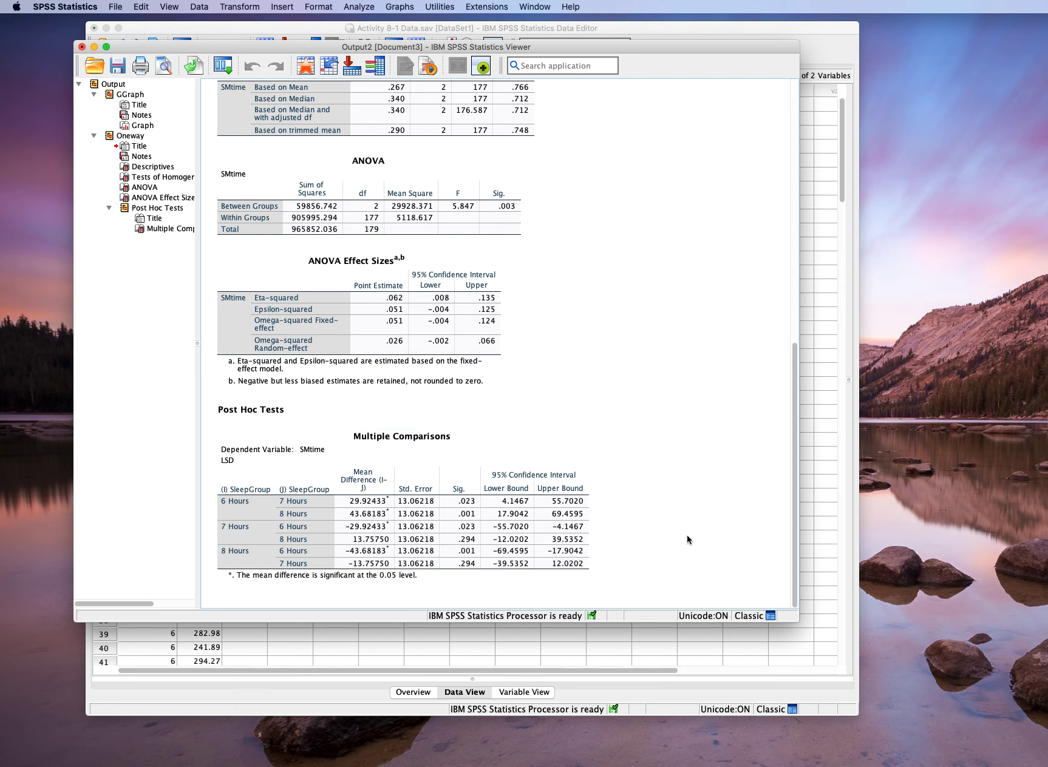
pyautogui.click(508, 561)
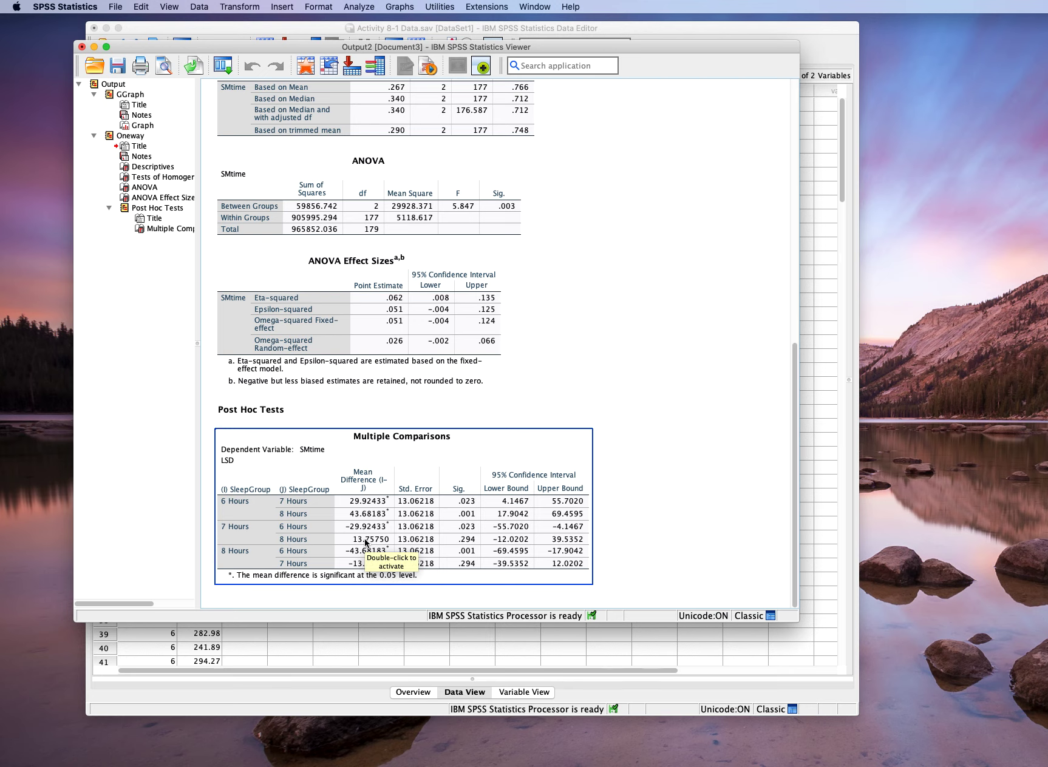
pyautogui.click(705, 542)
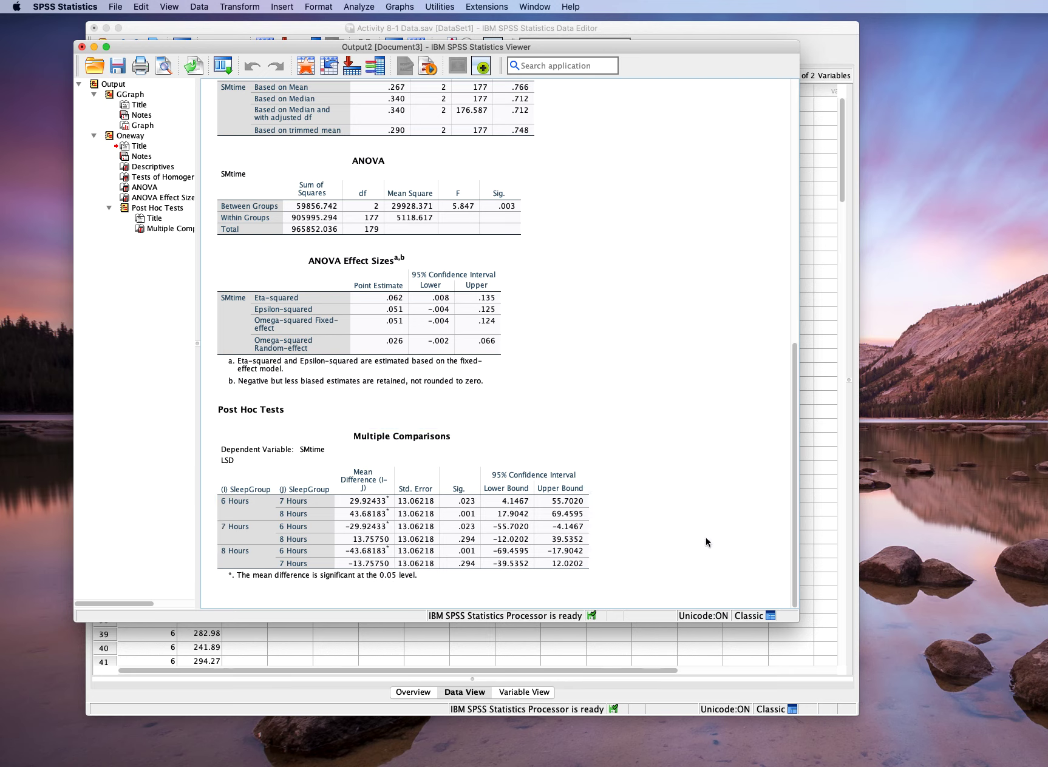
pyautogui.click(355, 576)
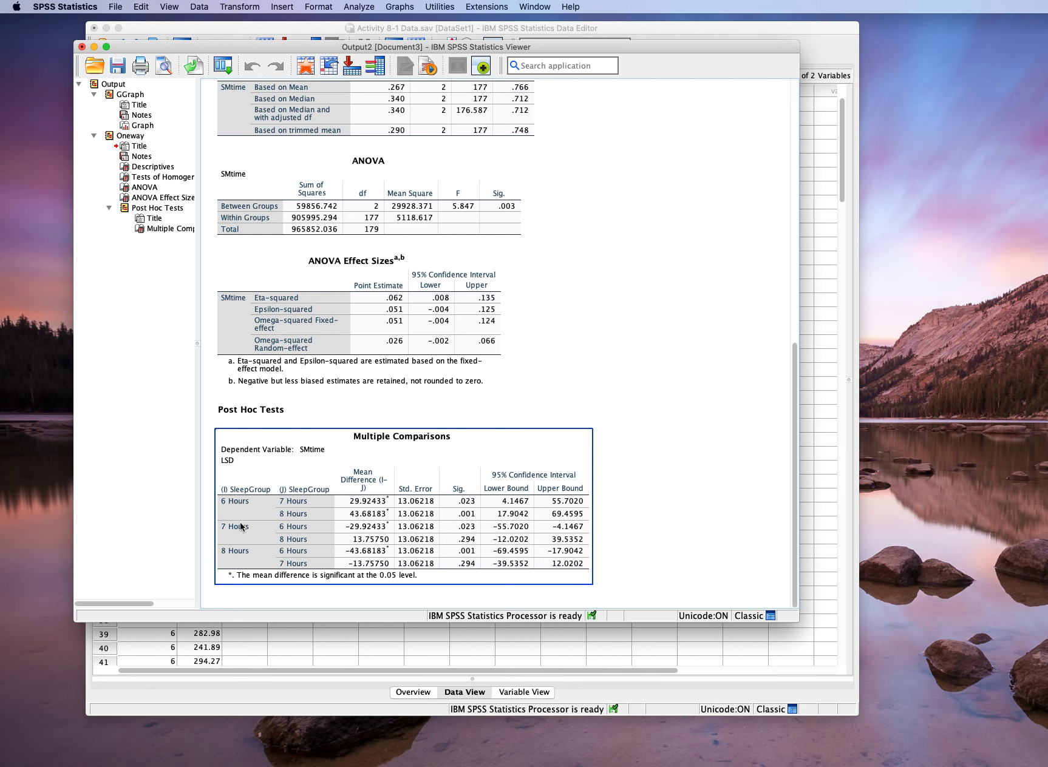
pyautogui.click(636, 555)
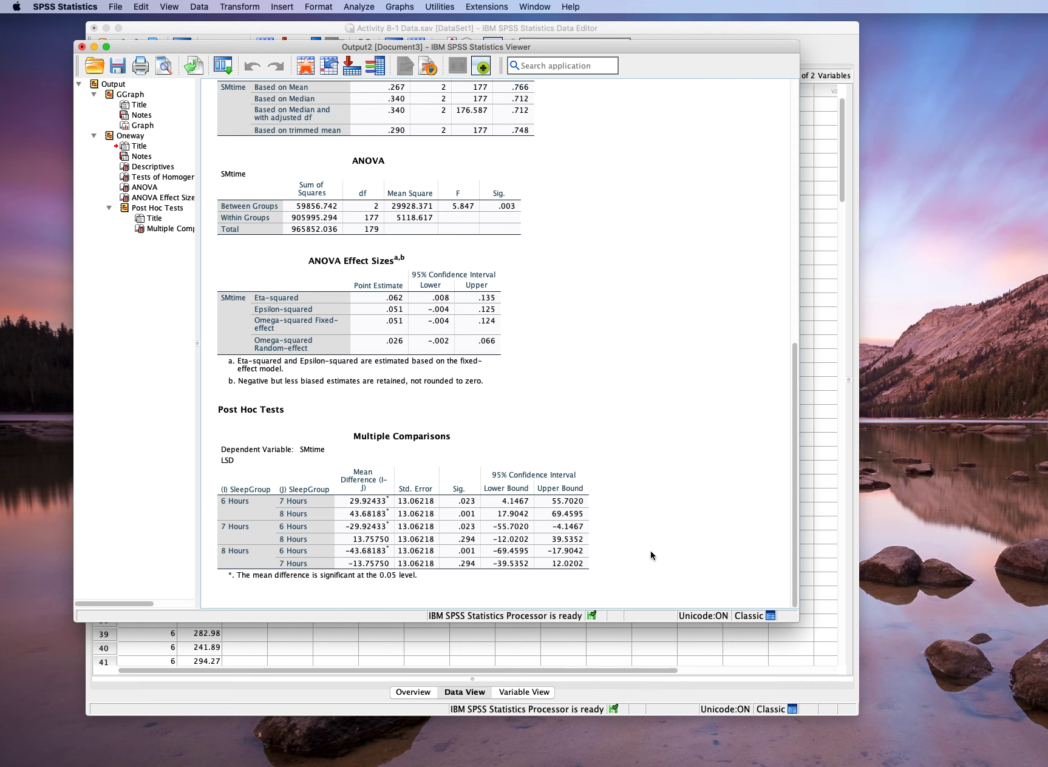
# - Review the output again from the SMtime bar chart through the Descriptives, homogeneity, ANOVA and effect-size tables
pyautogui.scroll(10, 648, 555)
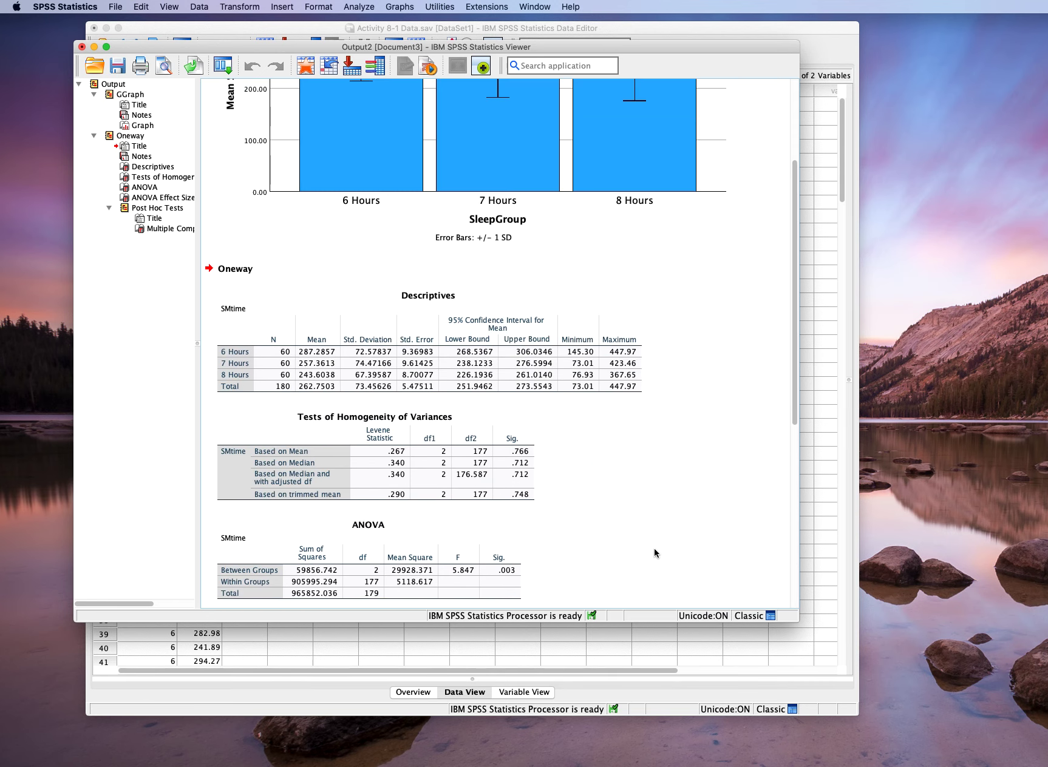
pyautogui.scroll(2, 654, 551)
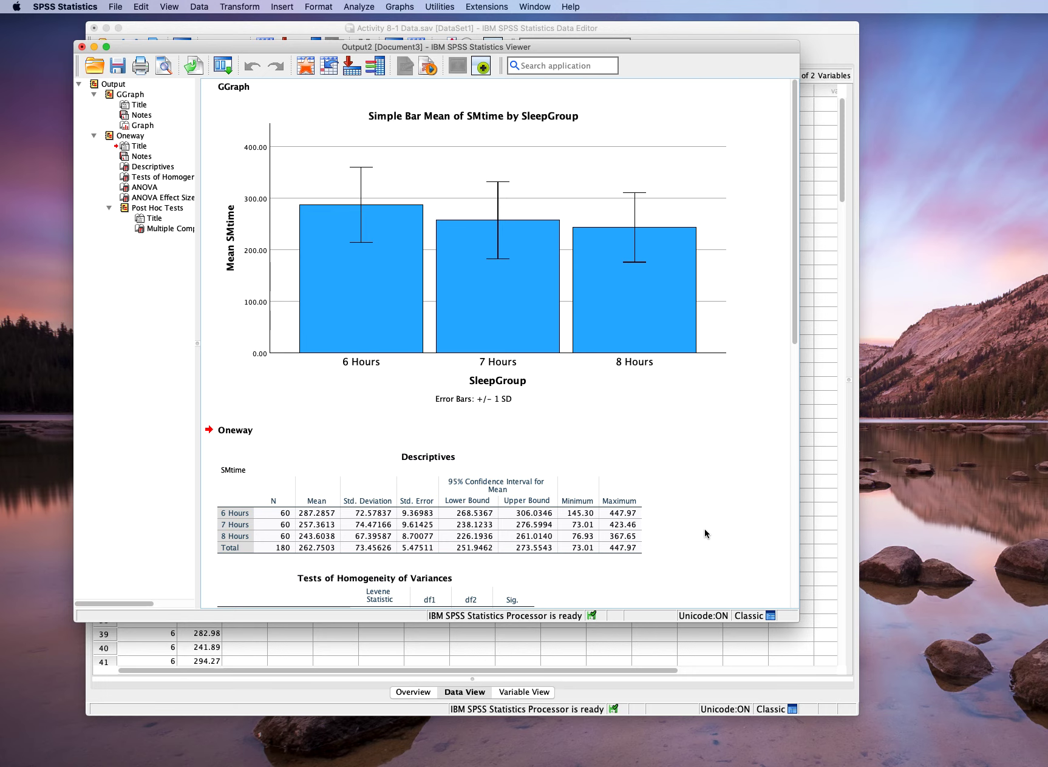
pyautogui.scroll(-6, 708, 529)
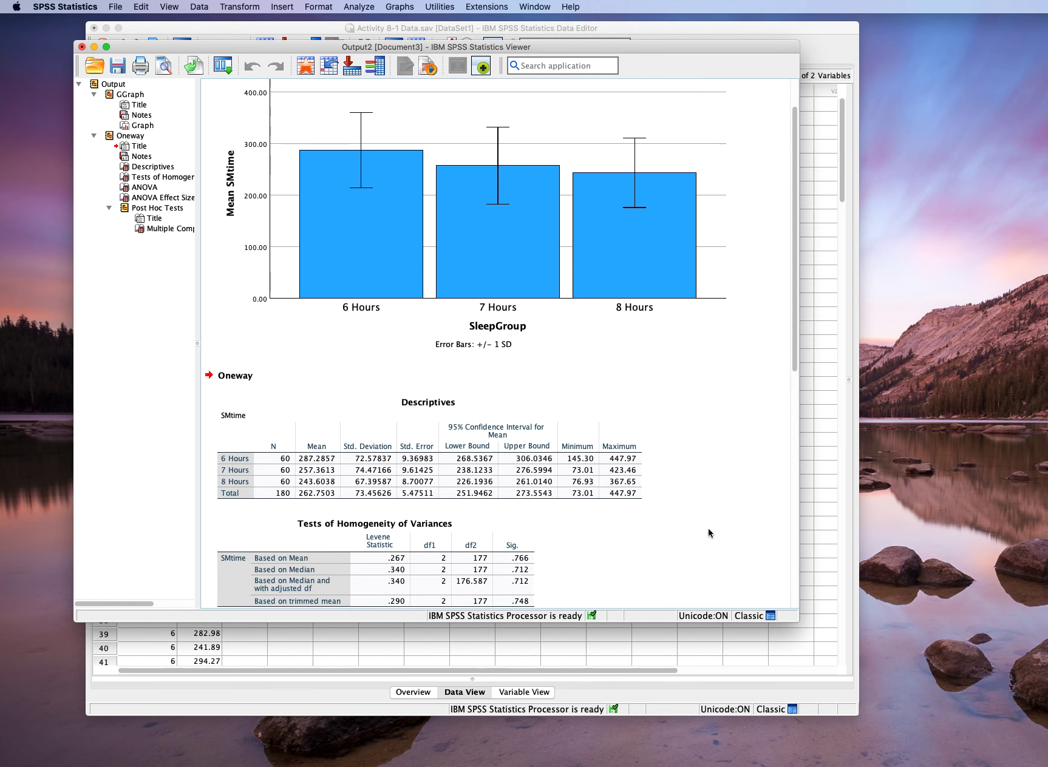
pyautogui.scroll(-5, 709, 529)
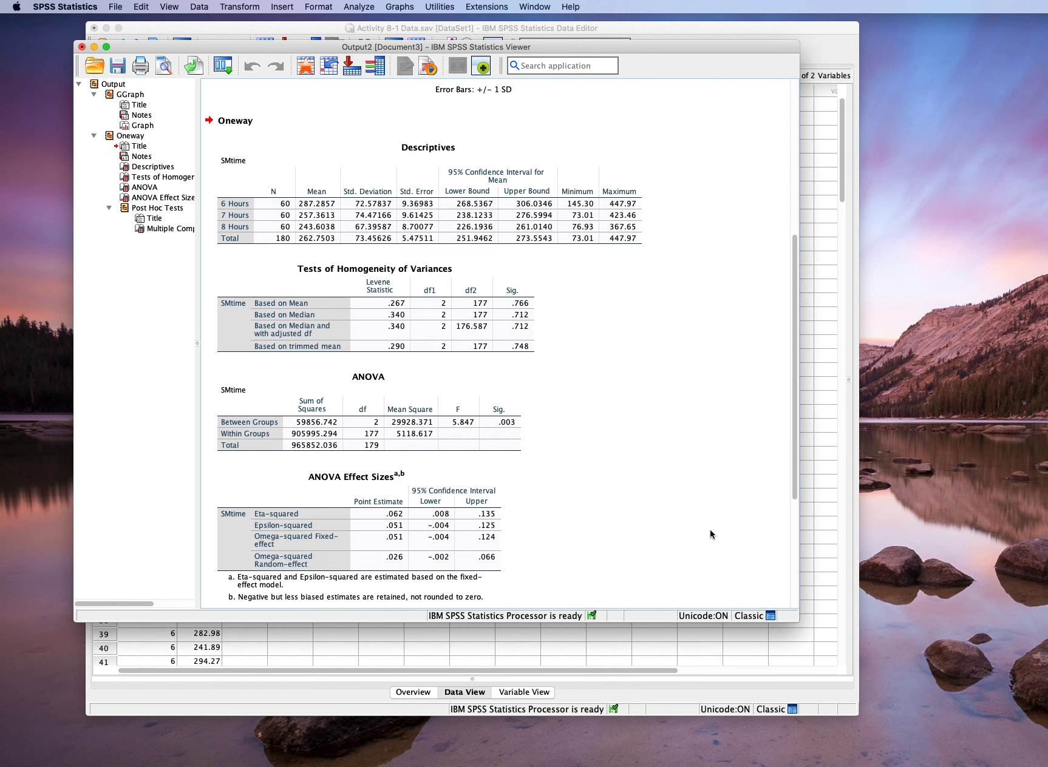
pyautogui.click(358, 7)
pyautogui.moveTo(375, 75)
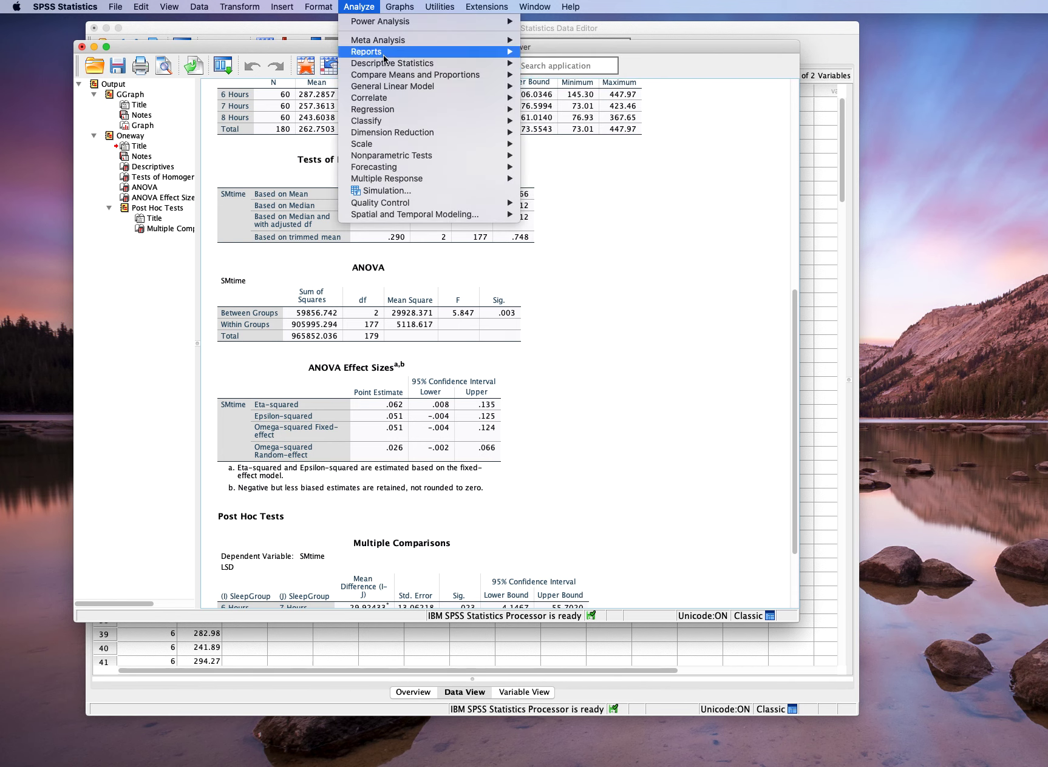
pyautogui.click(636, 197)
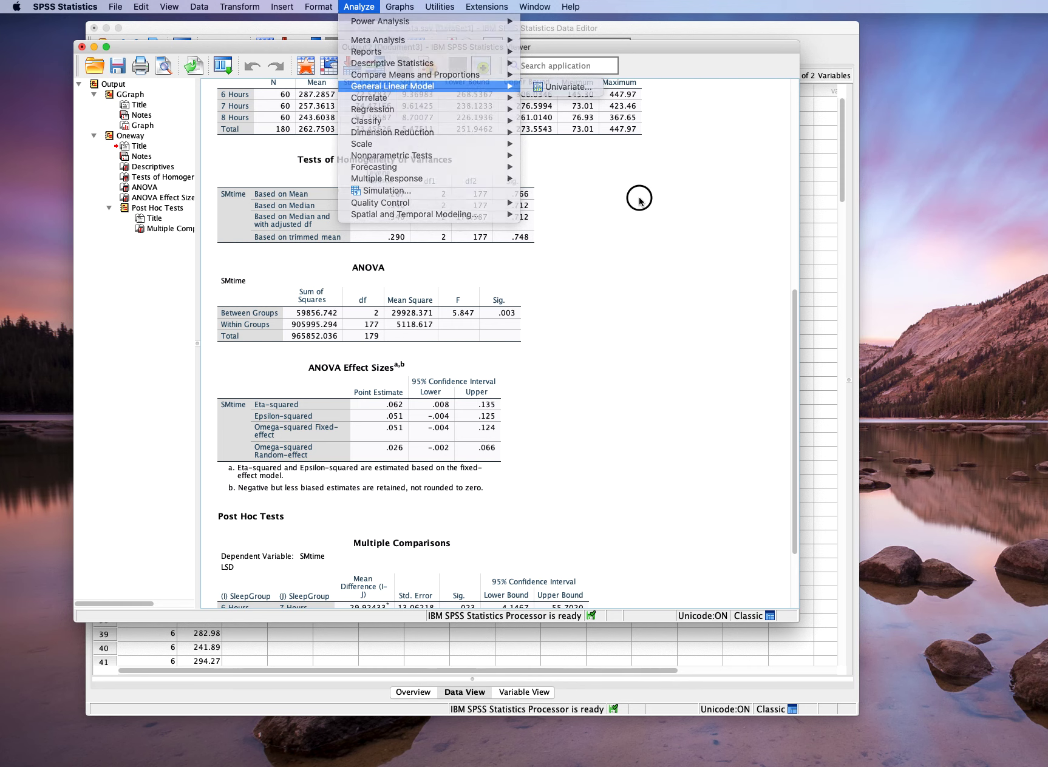
pyautogui.scroll(10, 636, 197)
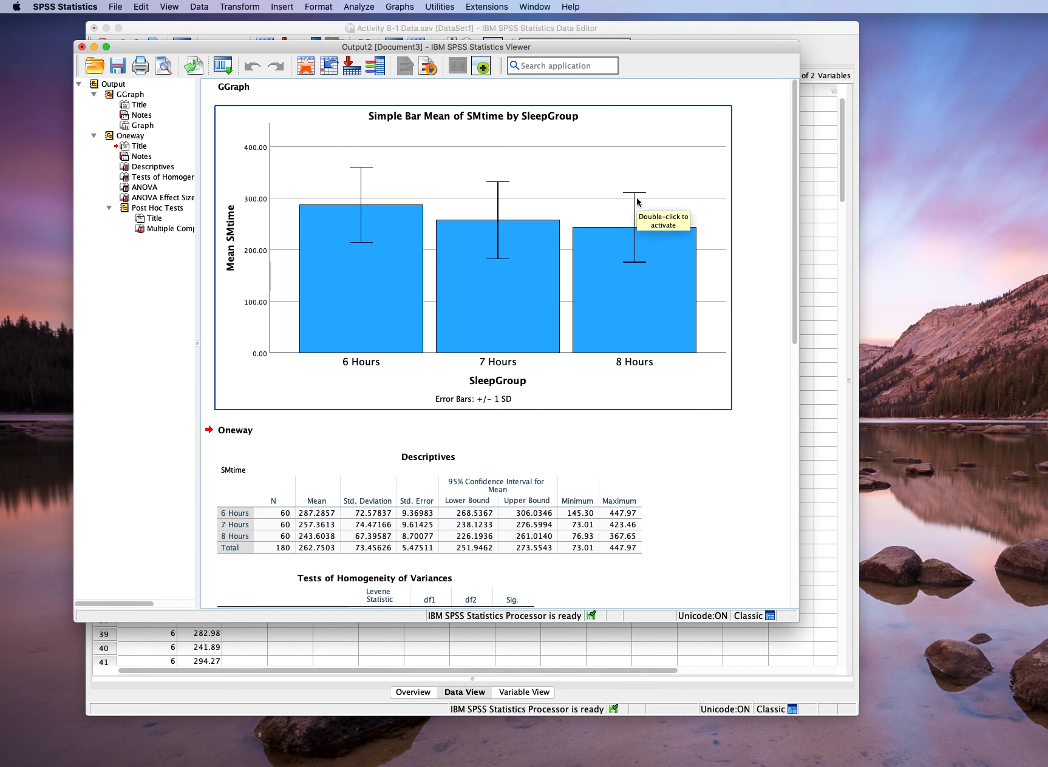